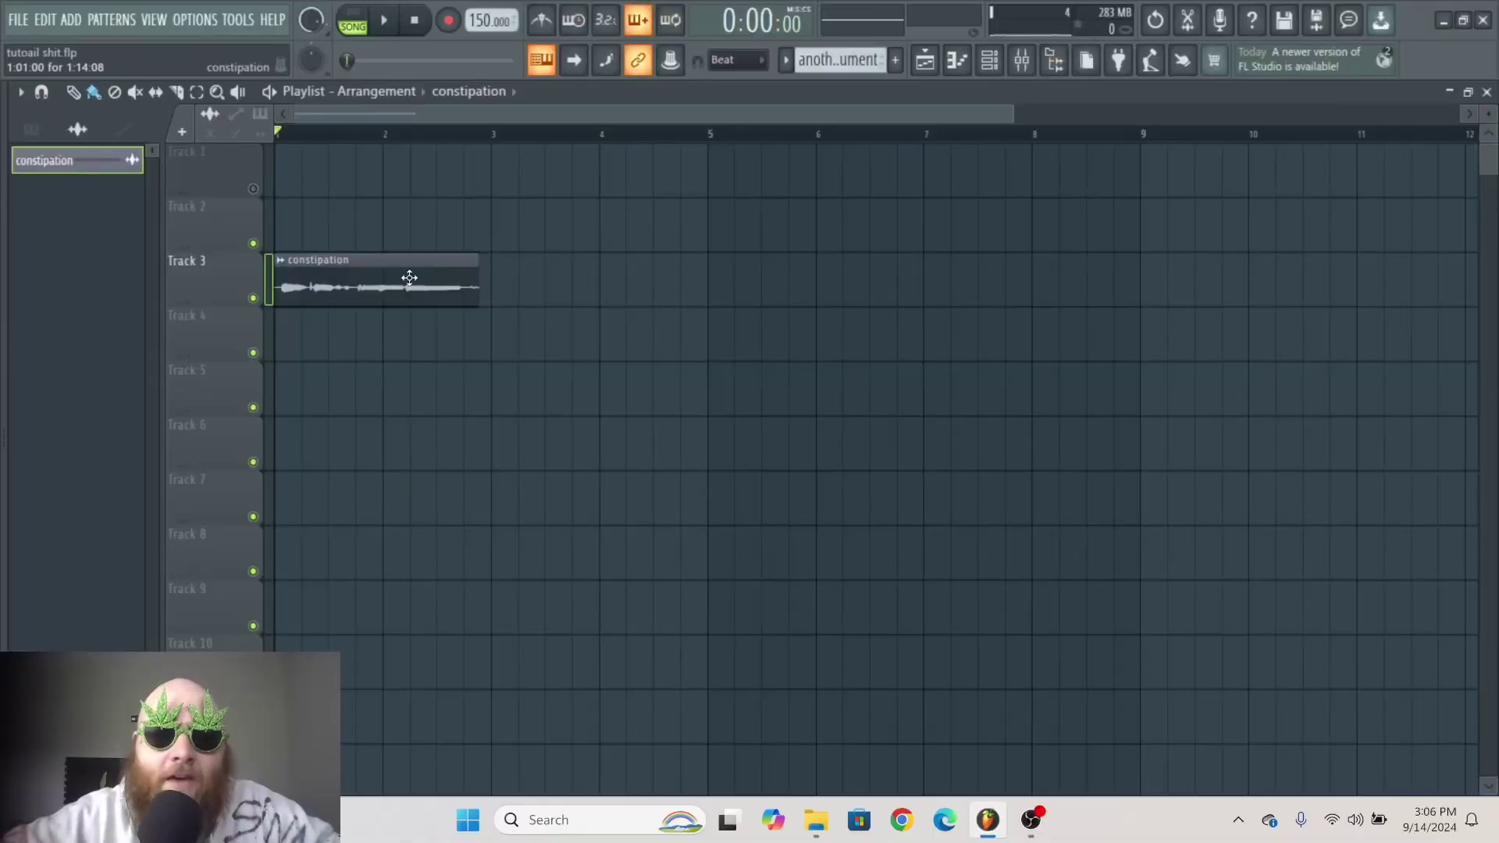
Preview the clip, then load Fruity Delay 2 into an empty FX slot on mixer insert 12.
key("space")
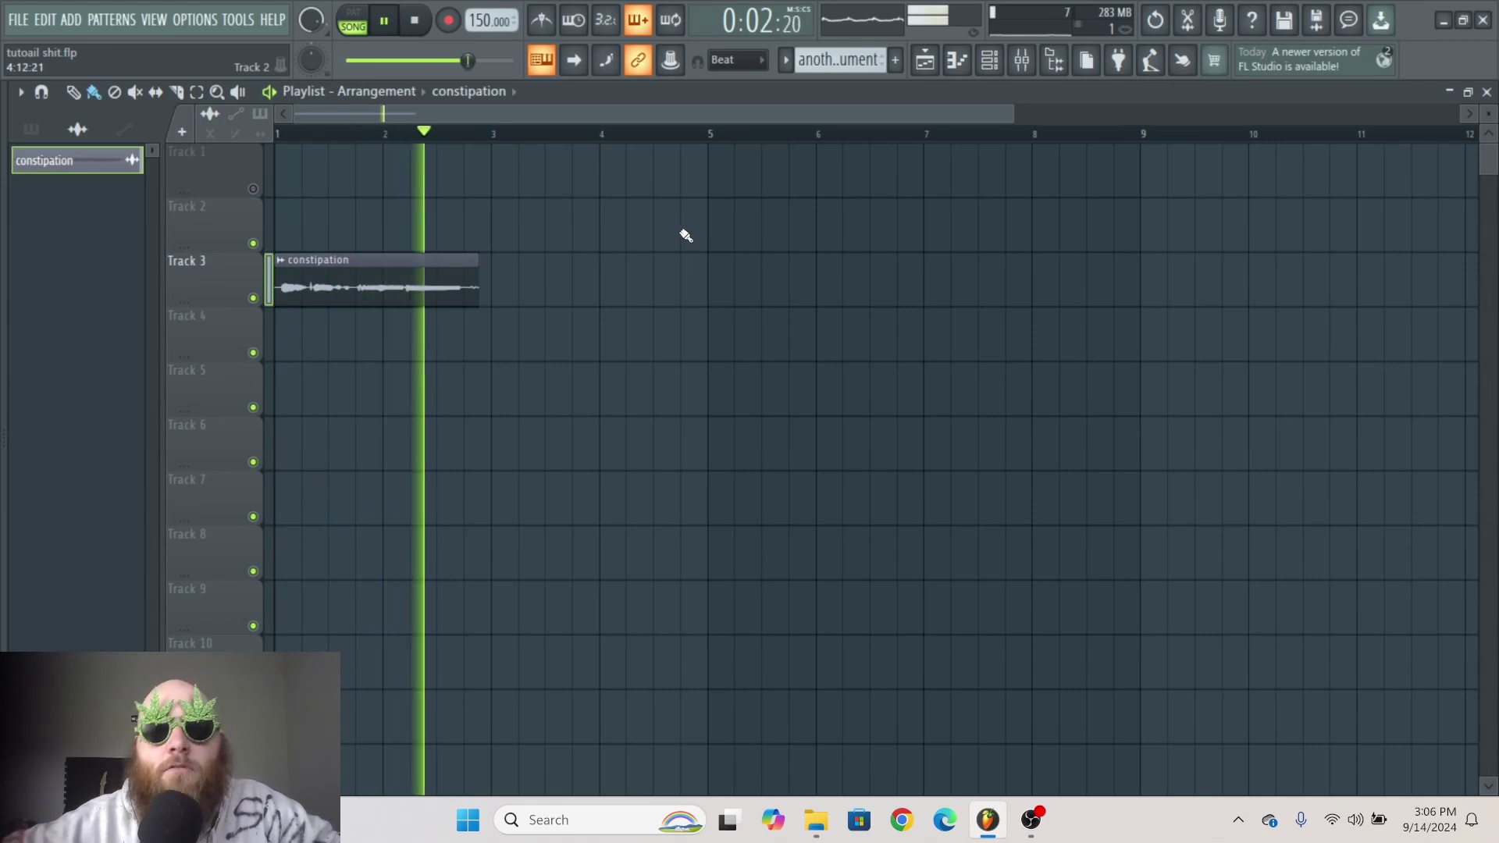
key("space")
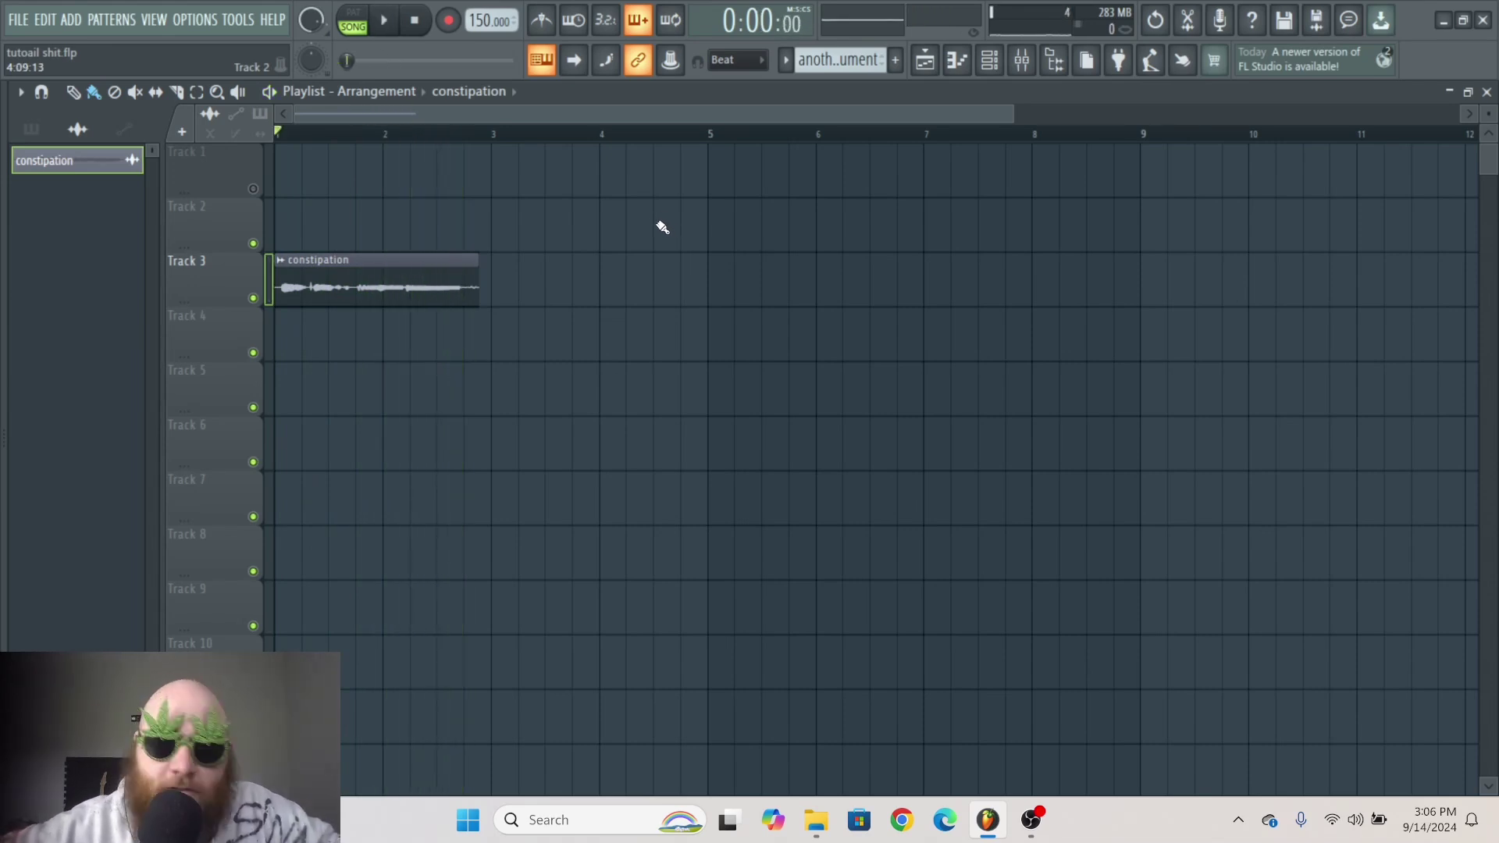
left_click(1022, 66)
left_click(971, 429)
left_click(438, 361)
Centre the delay's input pan and raise its input volume while auditioning the clip.
left_click_drag(425, 360, 761, 190)
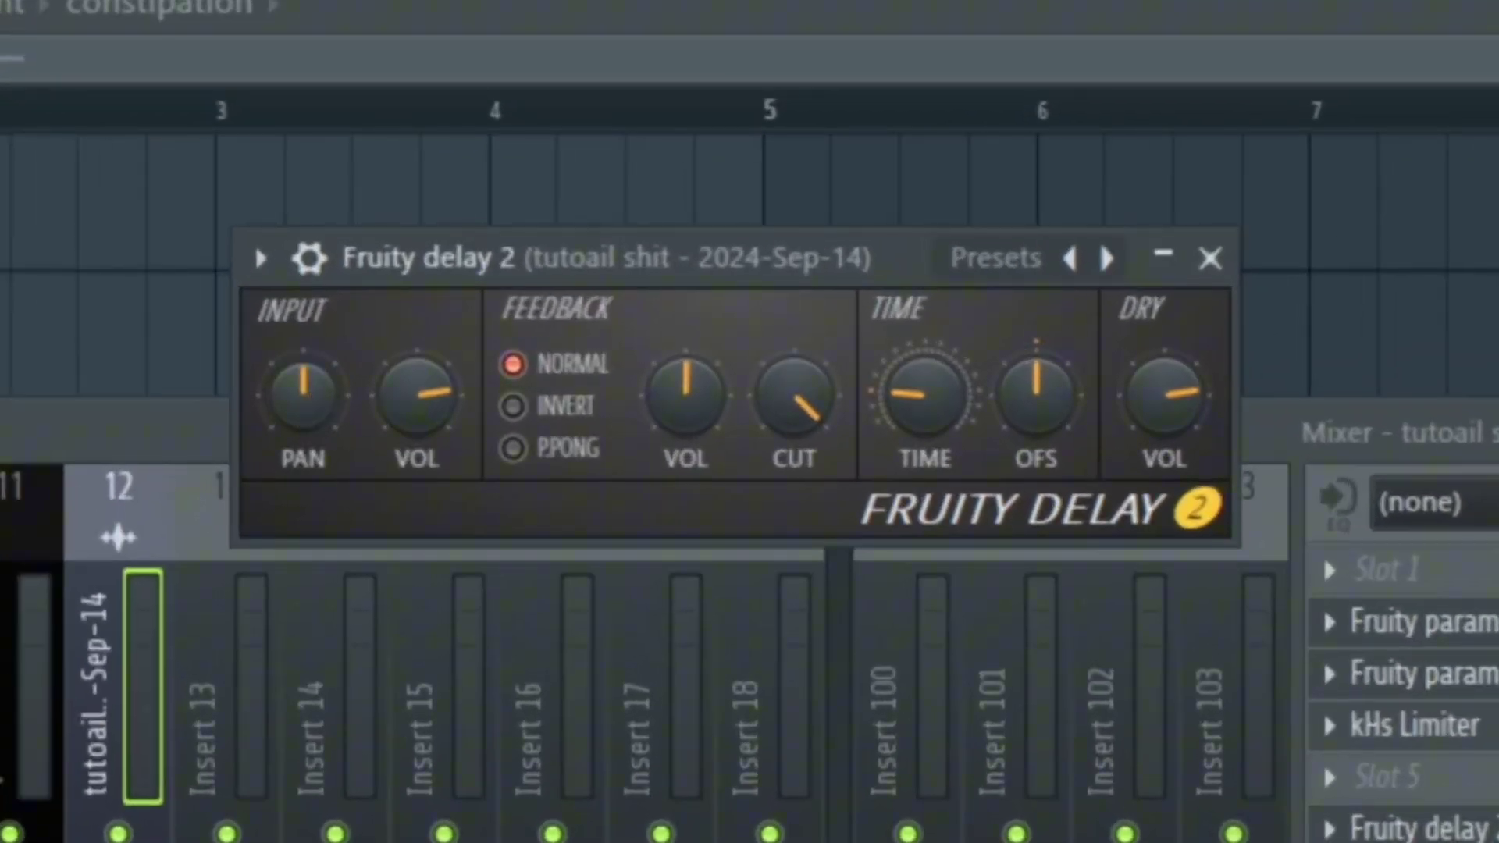
left_click_drag(303, 394, 303, 367)
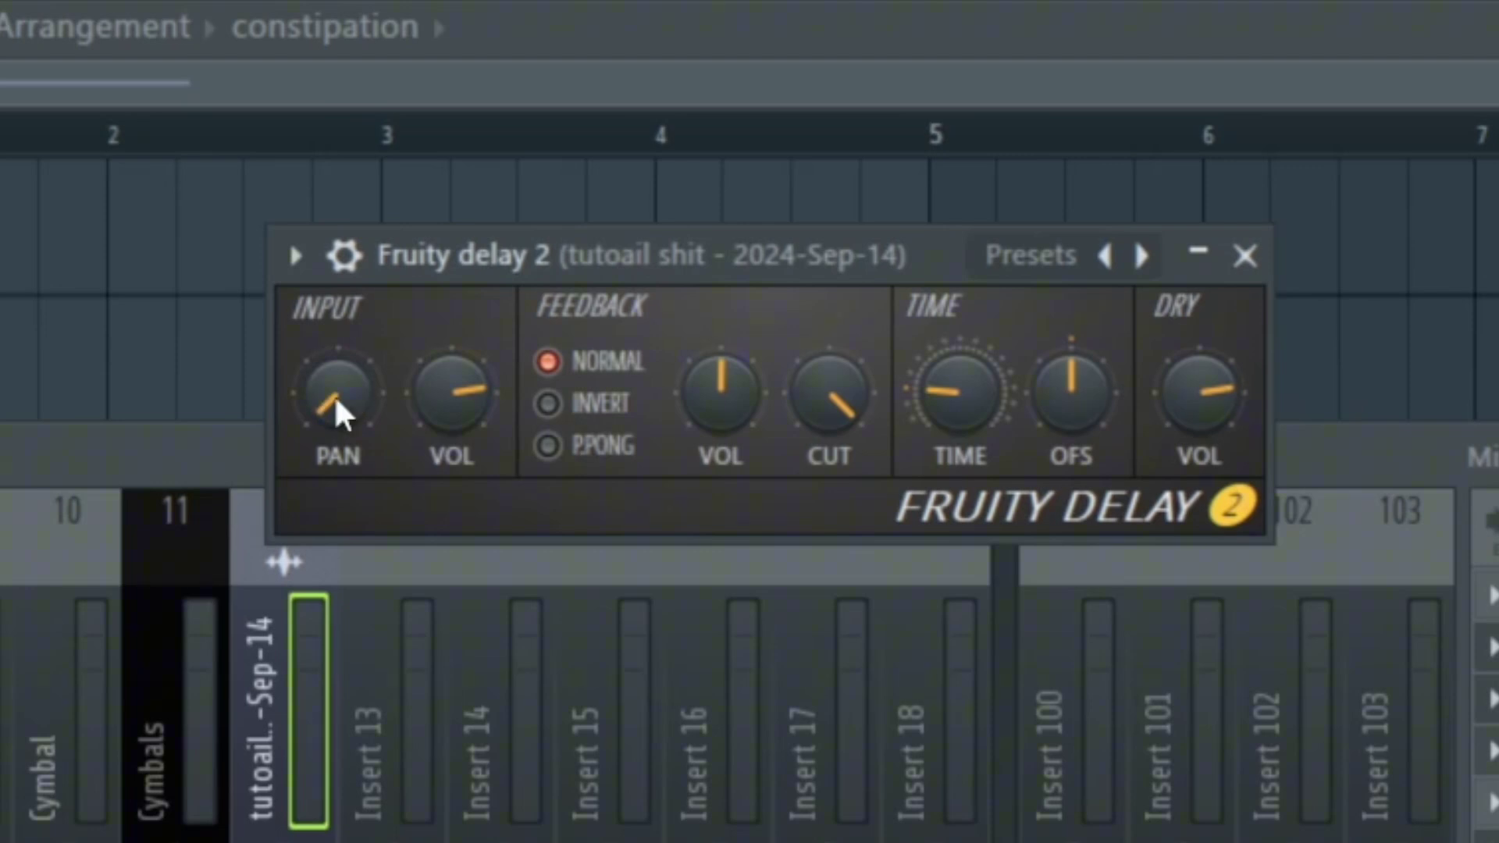
left_click_drag(792, 246, 680, 218)
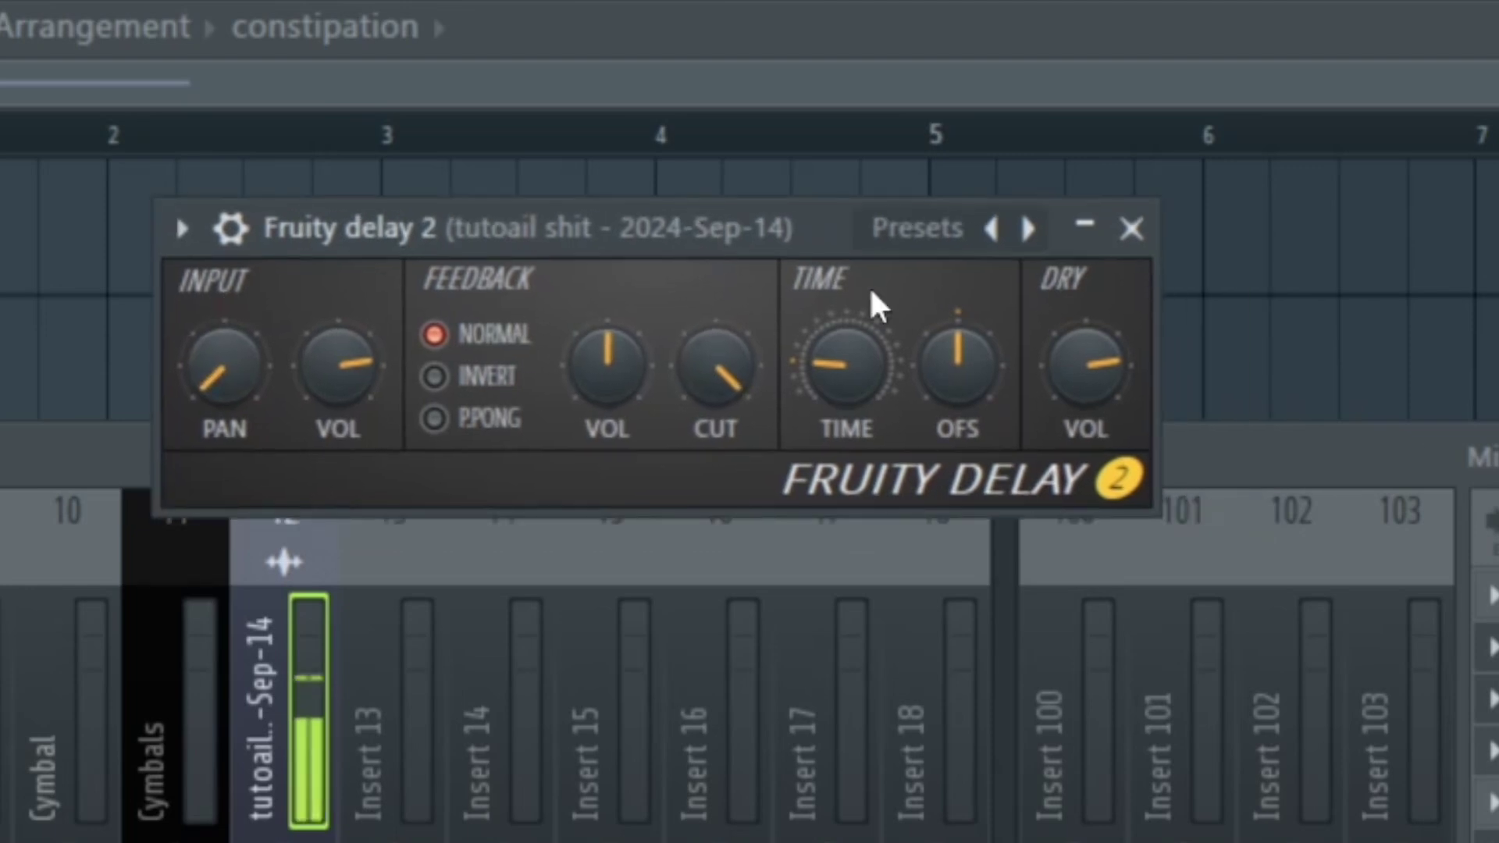
key("space")
left_click_drag(225, 363, 225, 343)
left_click_drag(325, 378, 199, 352)
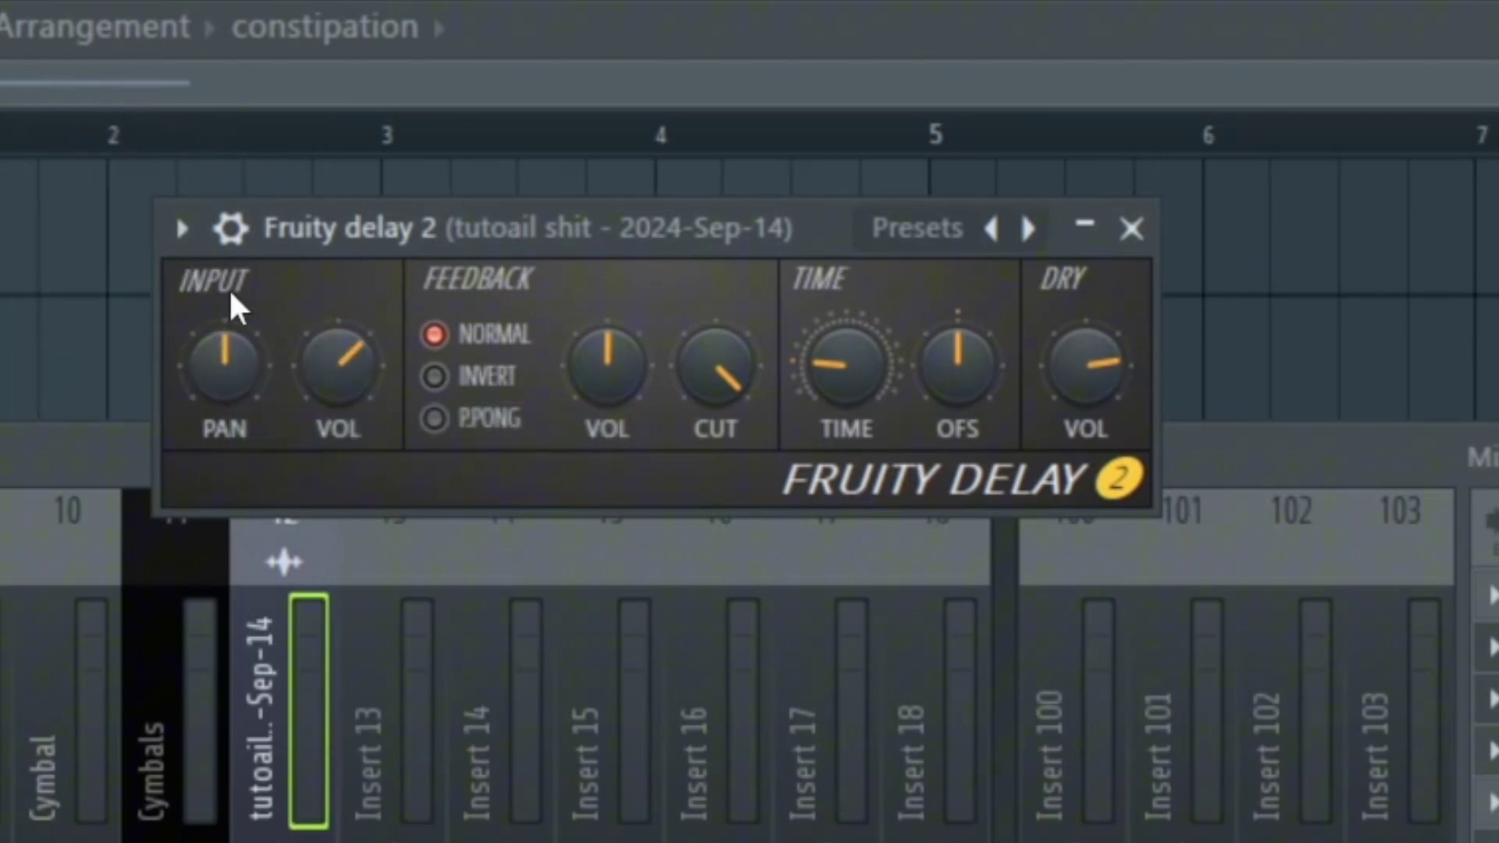
left_click_drag(382, 234, 477, 234)
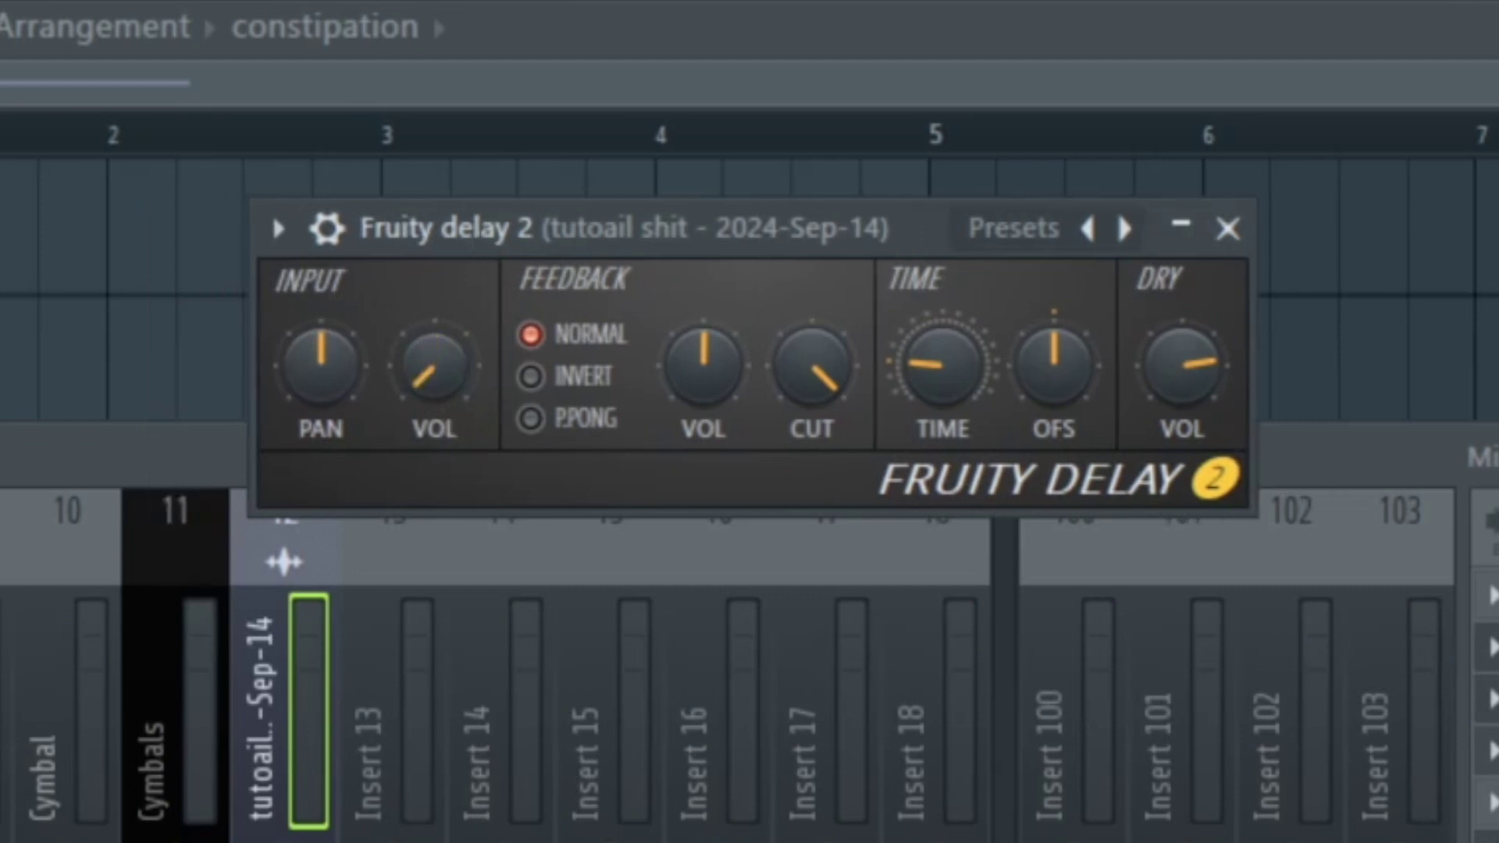
key("space")
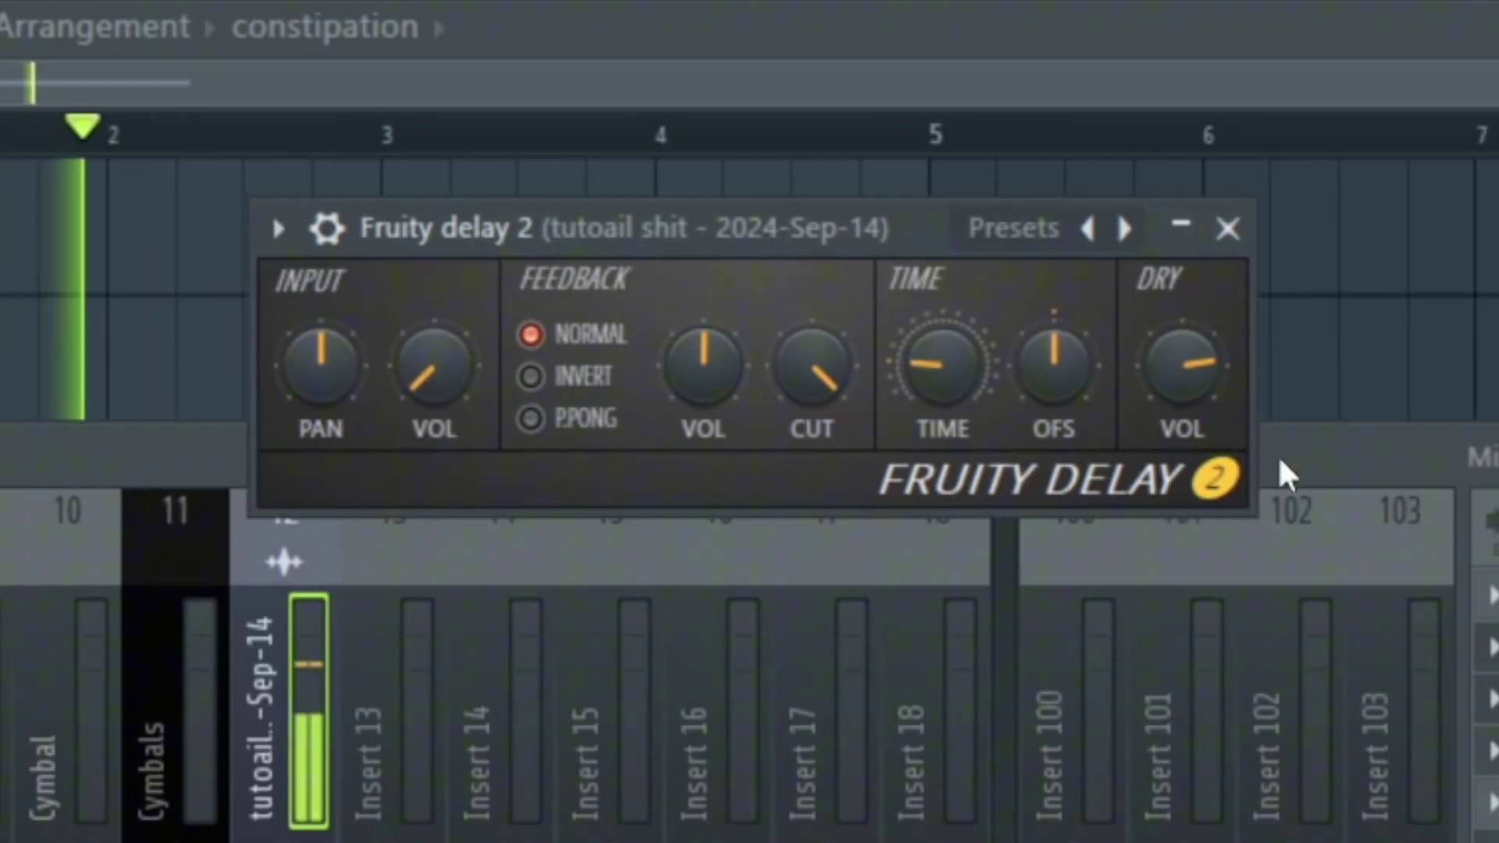
key("space")
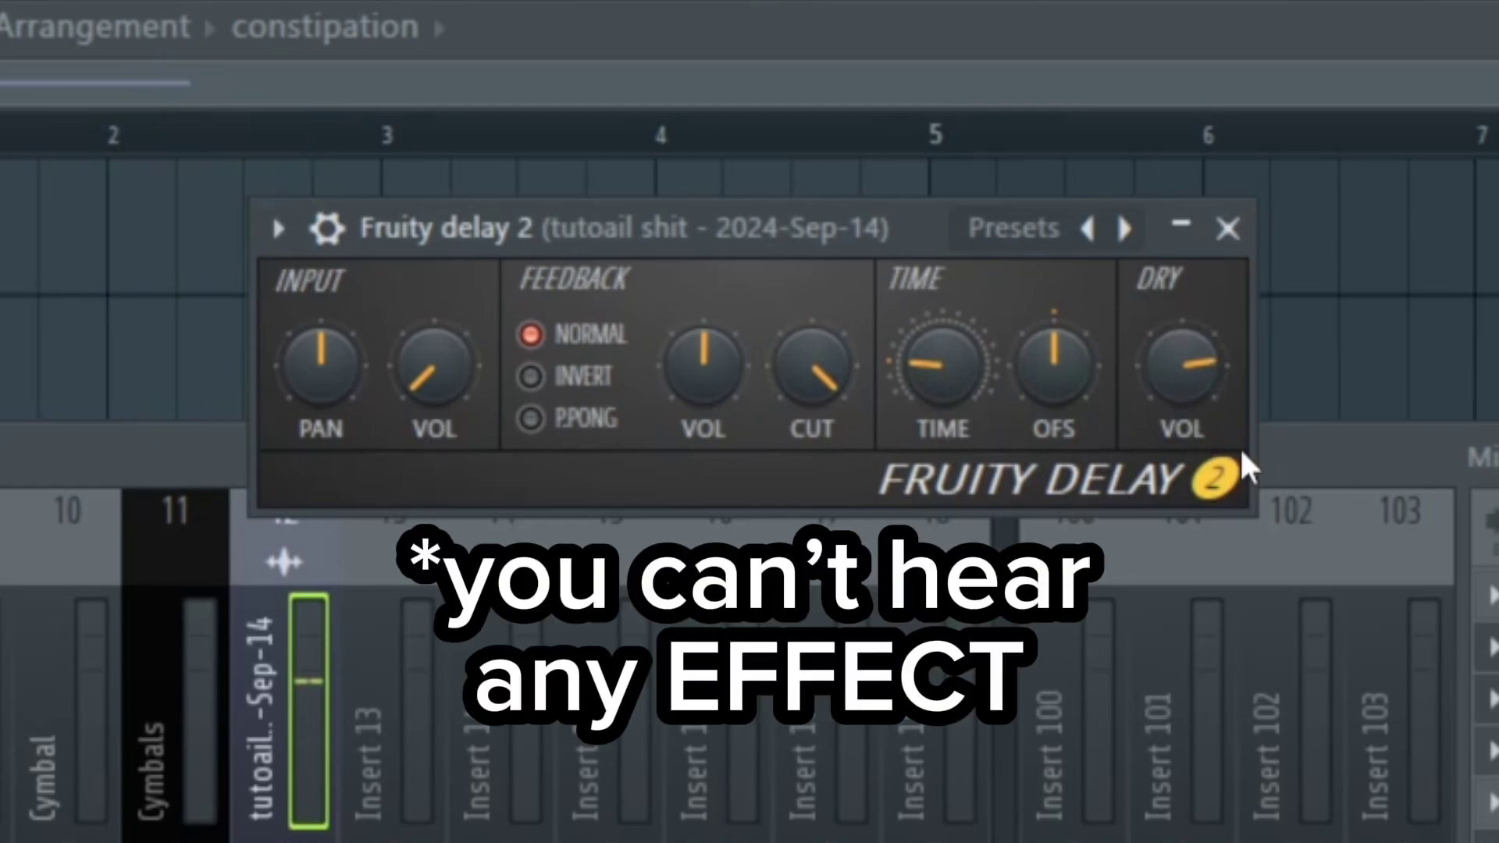
left_click_drag(461, 402, 462, 352)
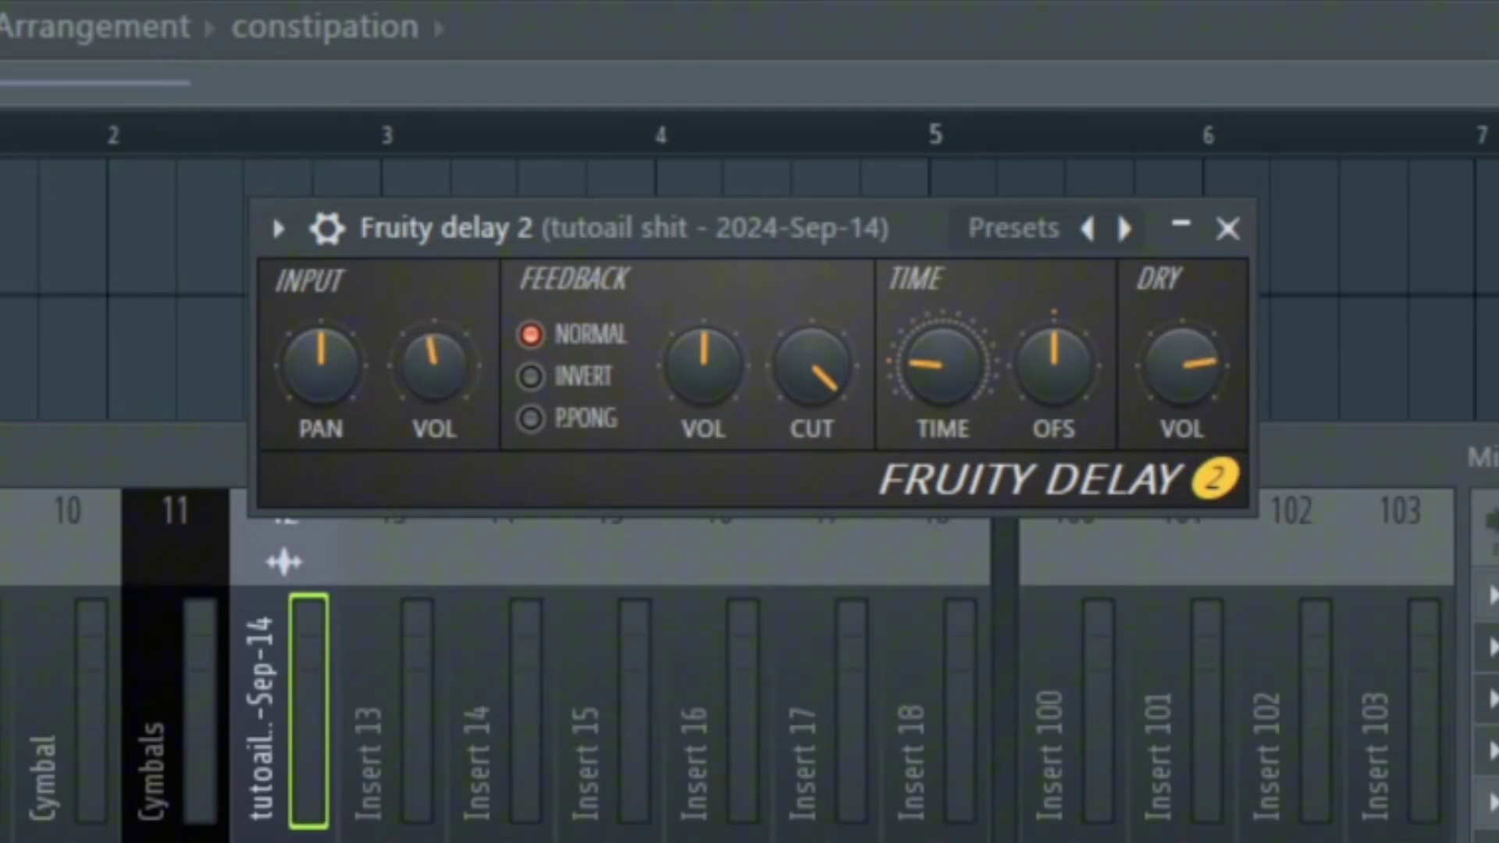
key("space")
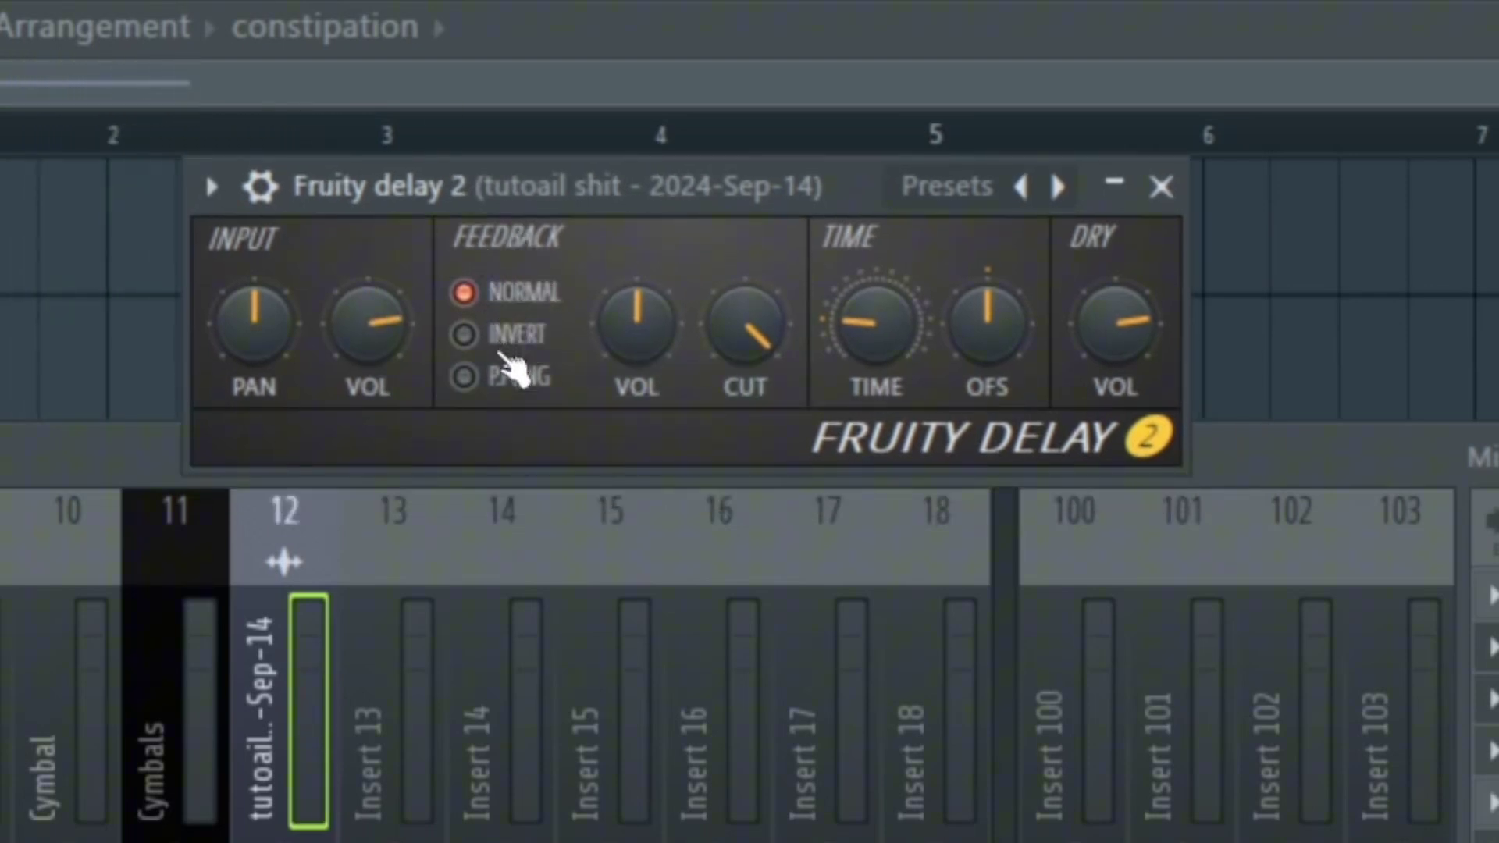
Reset Fruity Delay 2's input pan, try Invert feedback, then settle on P.PONG and audition it.
left_click_drag(547, 187, 594, 311)
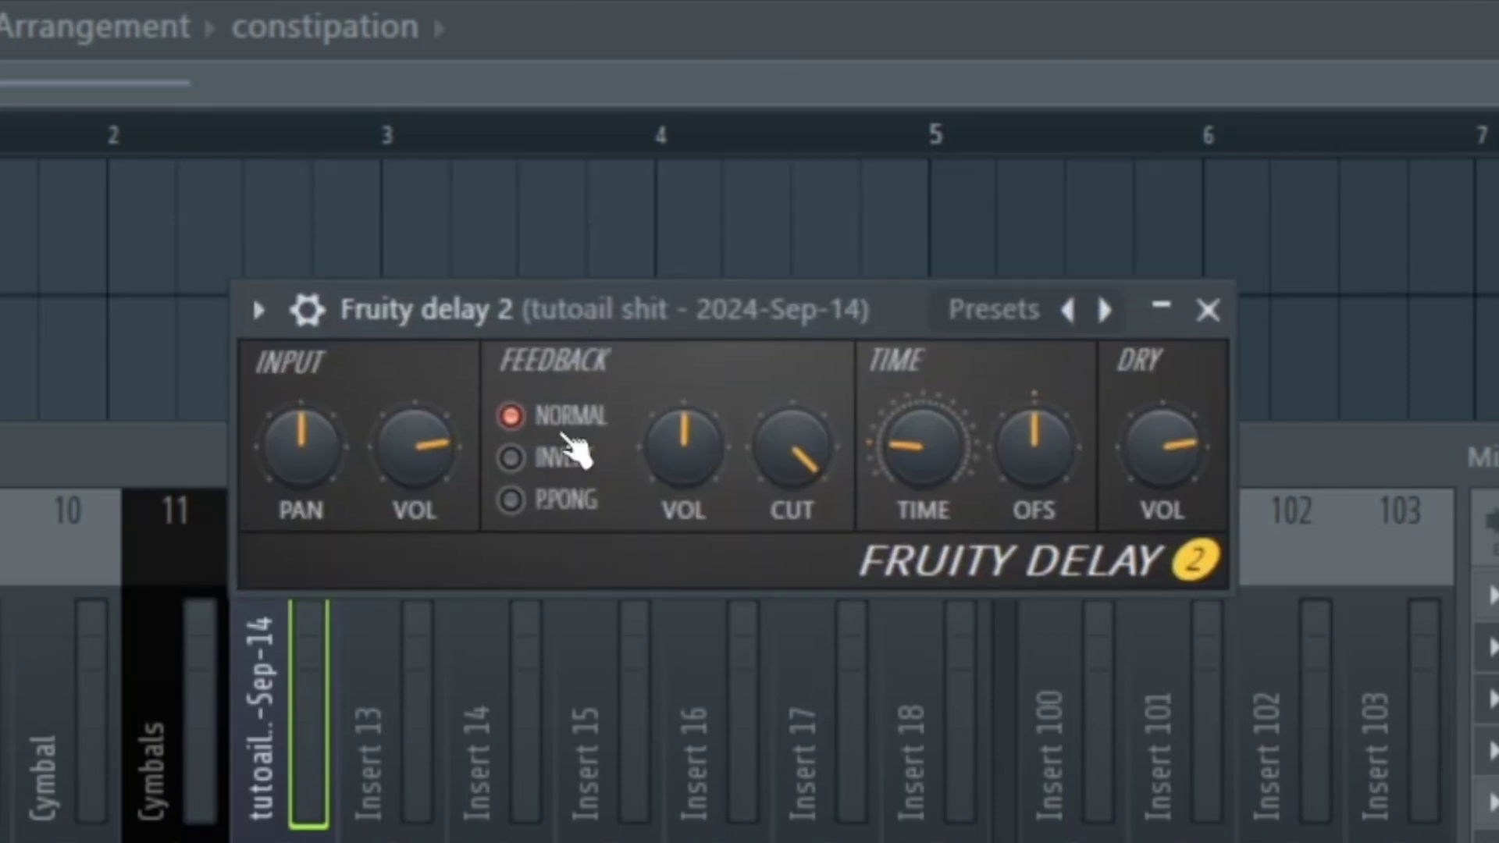
right_click(276, 473)
left_click(361, 504)
right_click(312, 468)
left_click(367, 488)
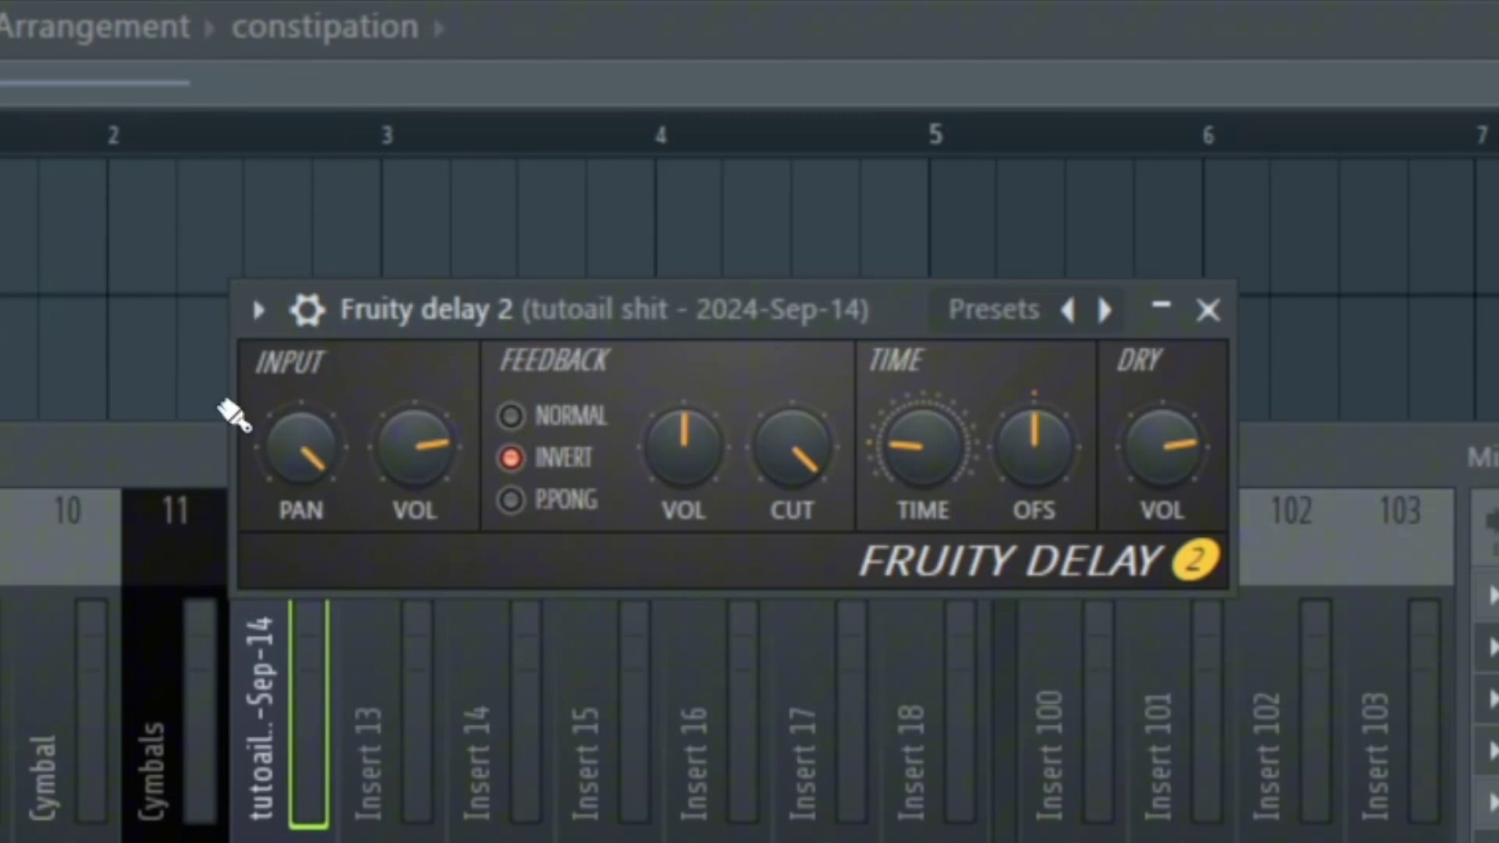
right_click(291, 467)
left_click(336, 488)
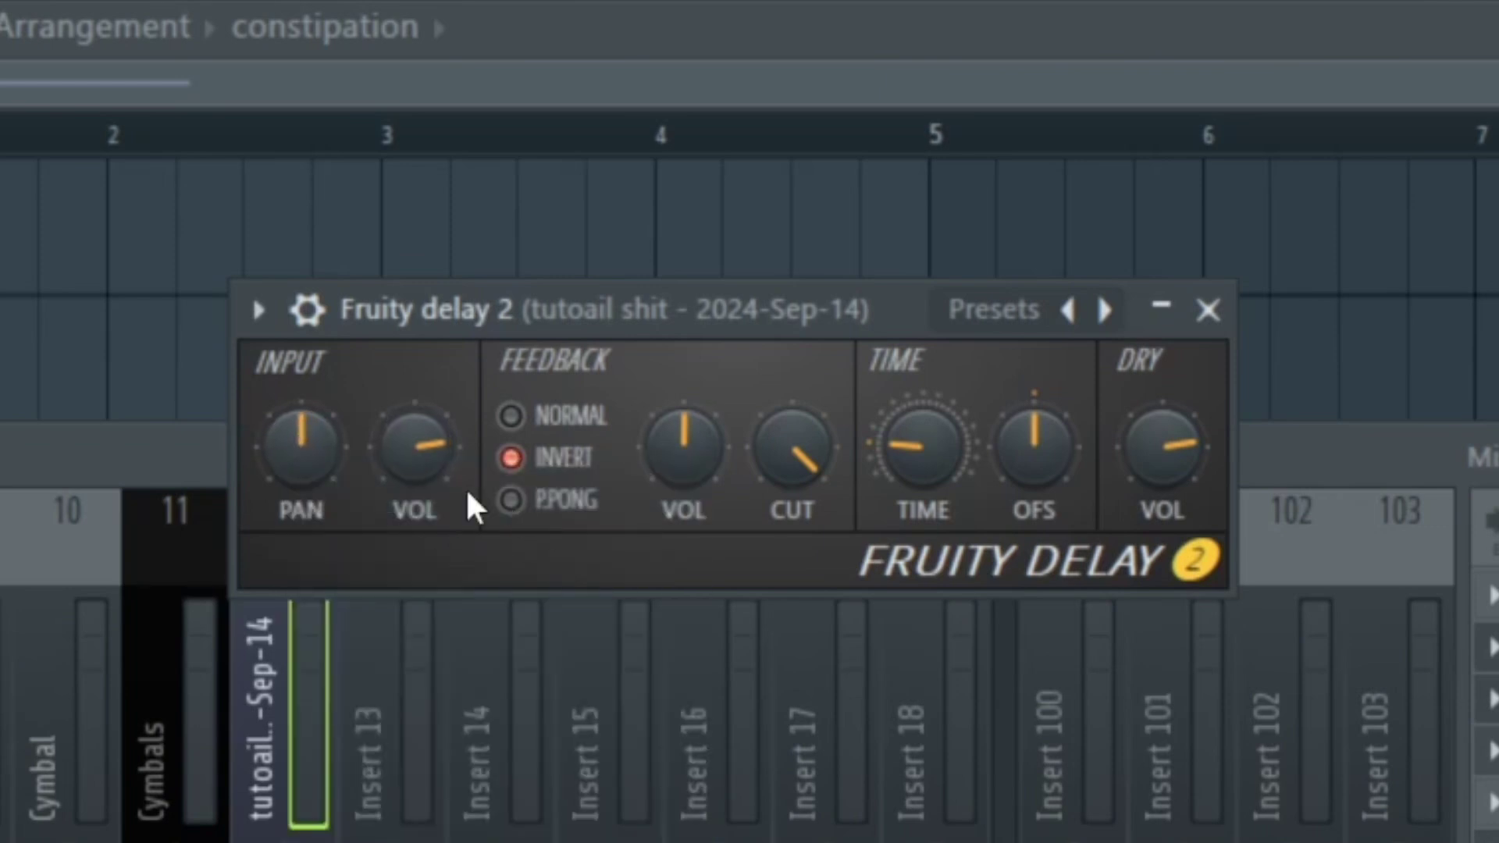
left_click(514, 503)
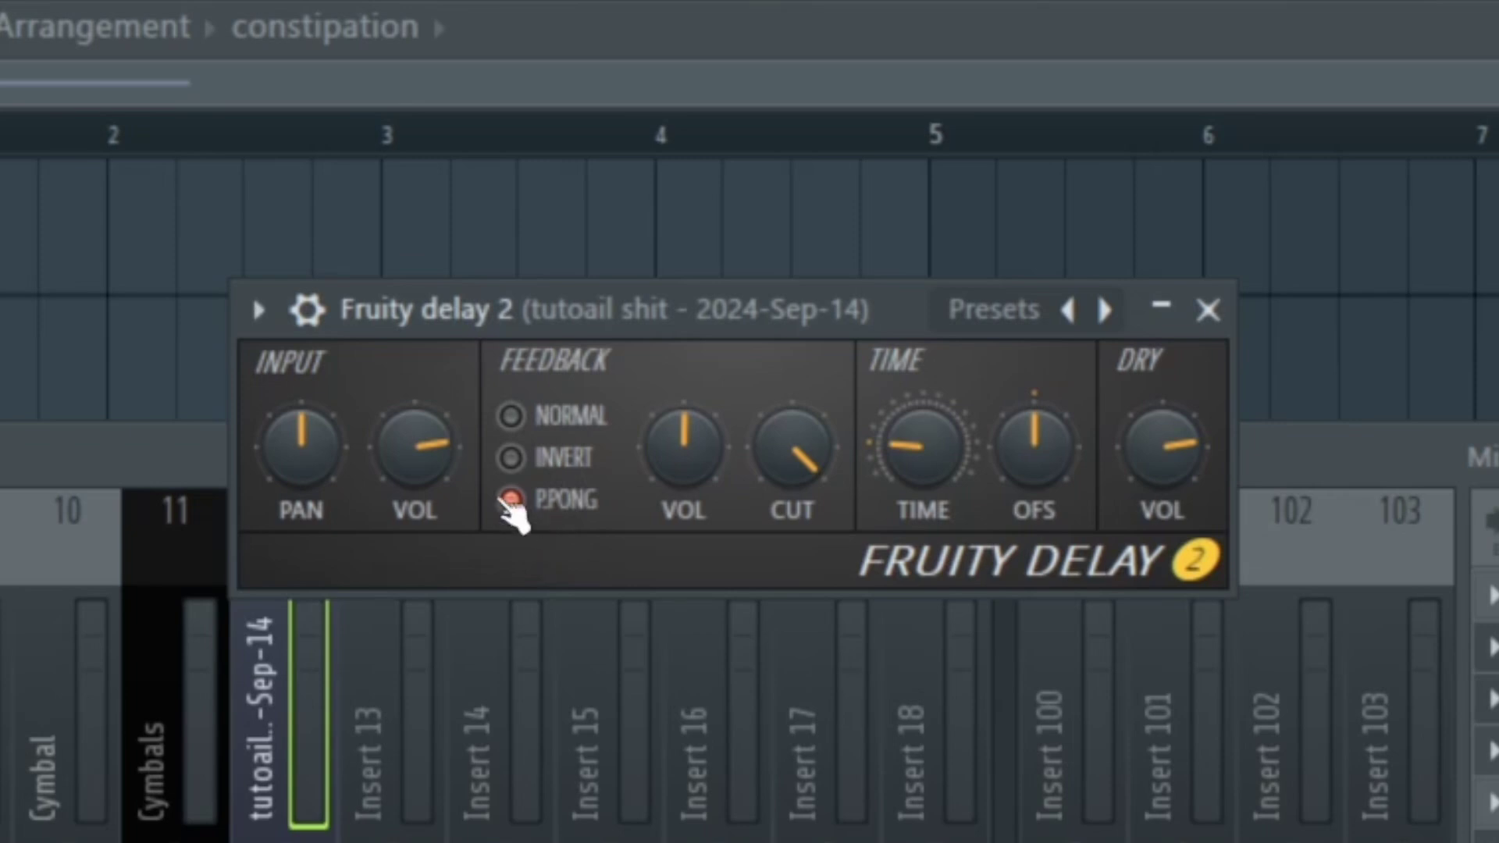
key("space")
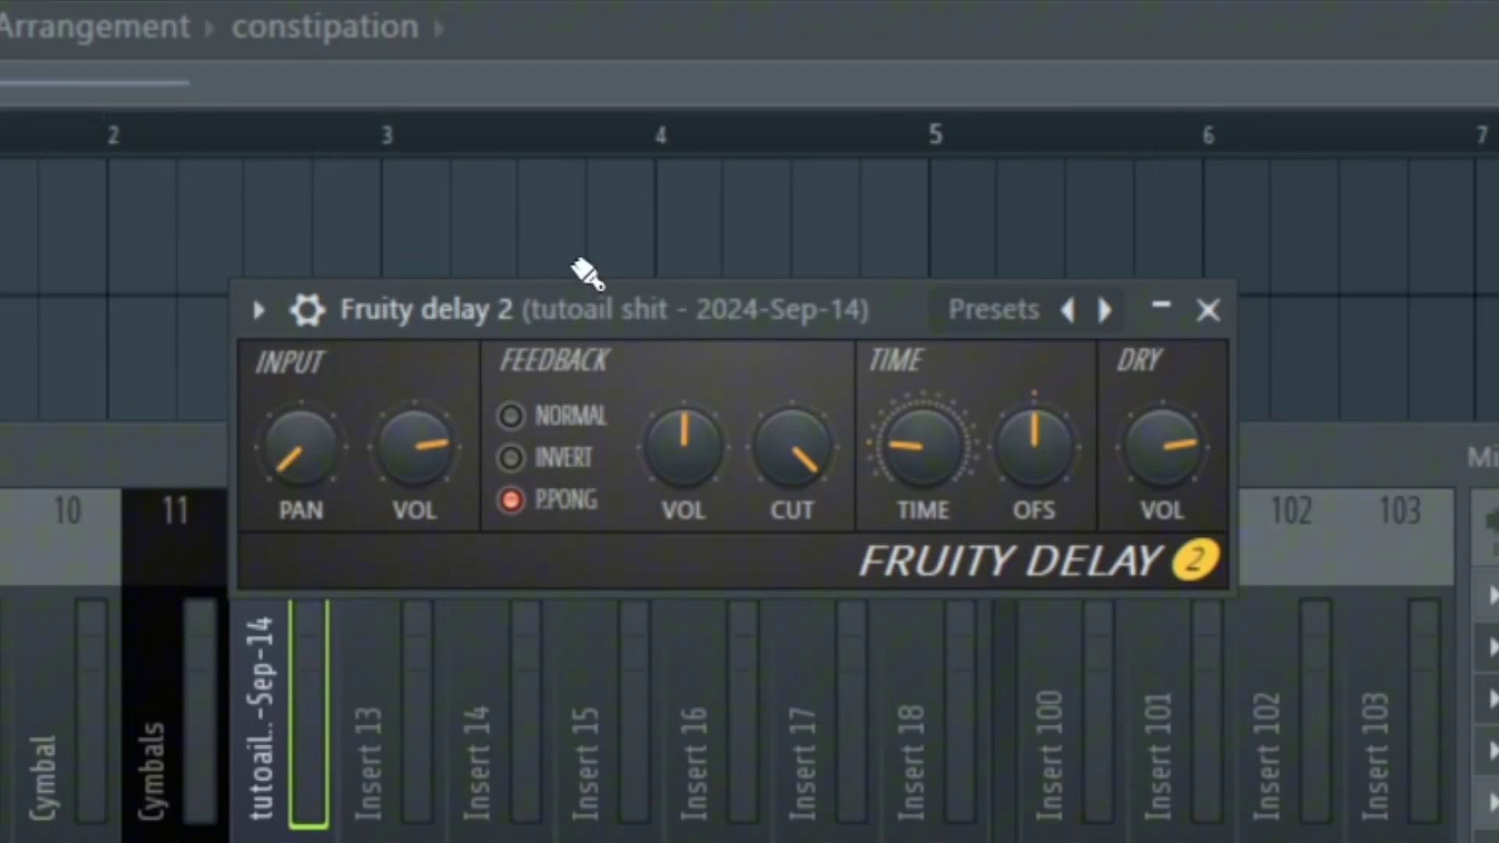
left_click_drag(562, 306, 523, 274)
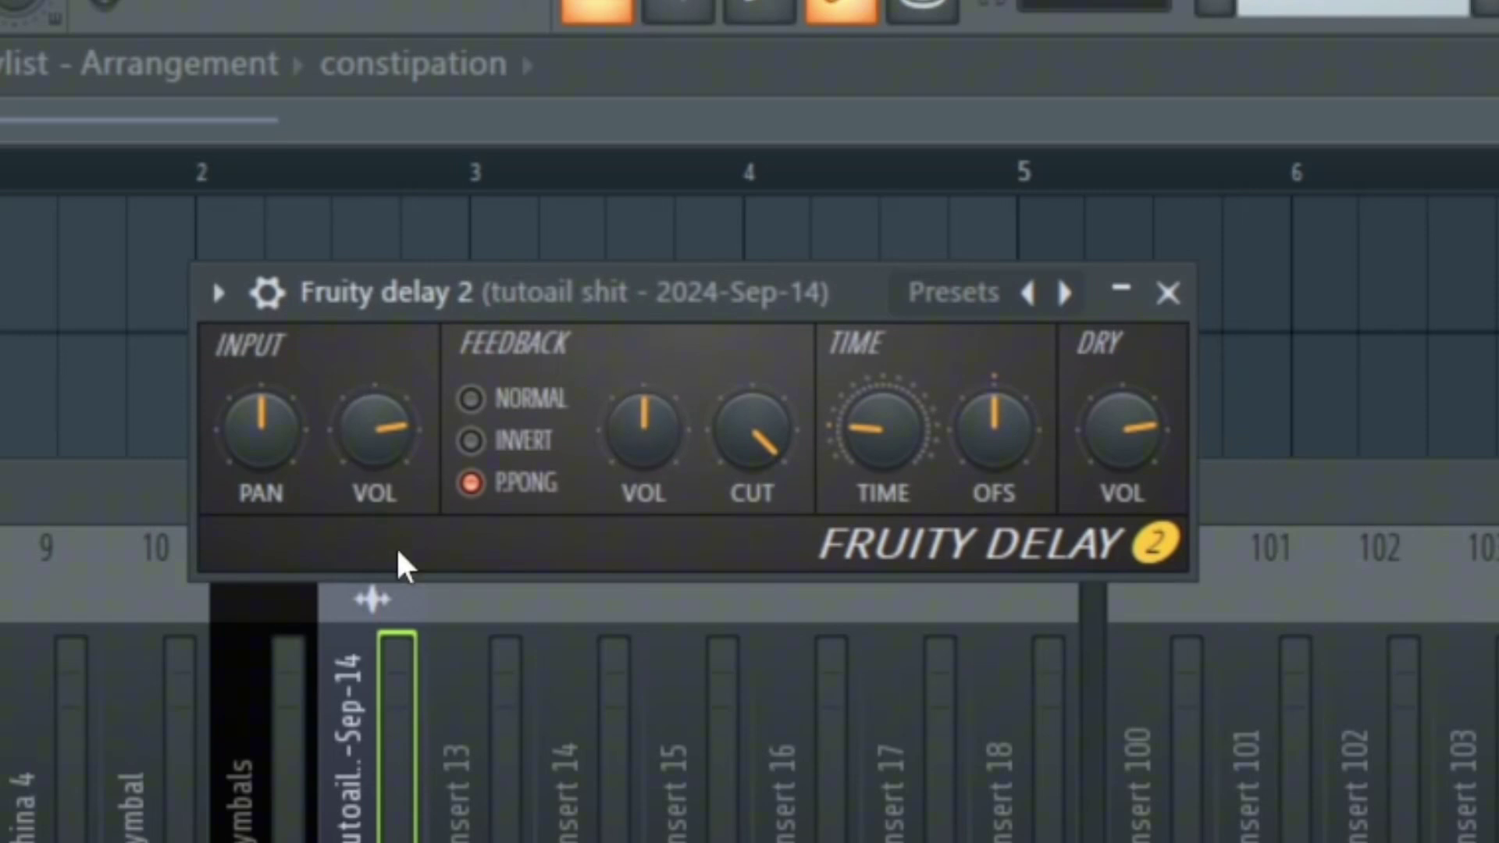
Return feedback to Normal, audition a stronger feedback volume, then set it back to centre.
right_click(375, 443)
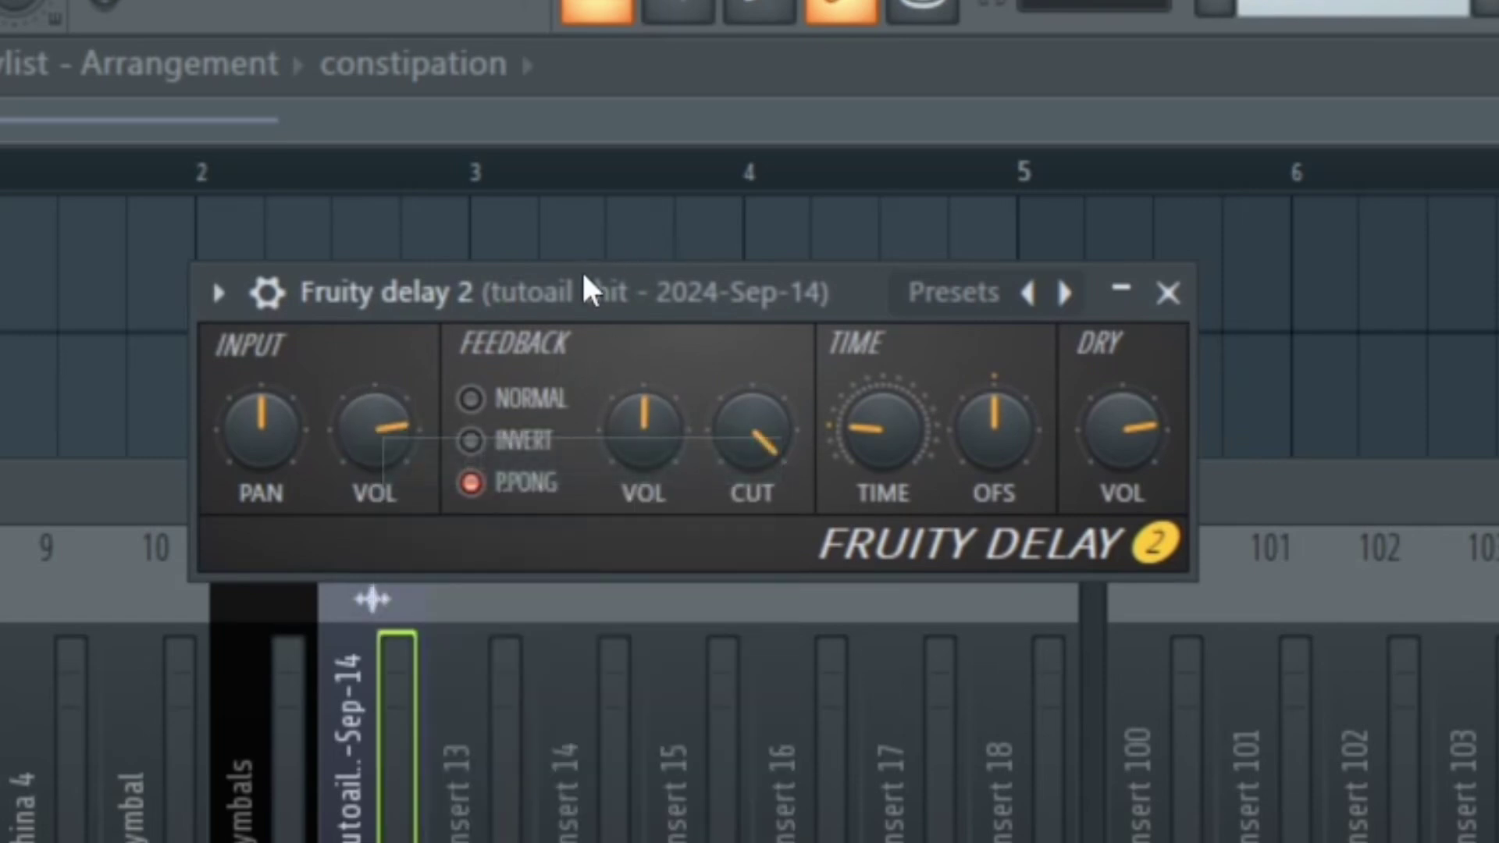
left_click_drag(585, 288, 625, 288)
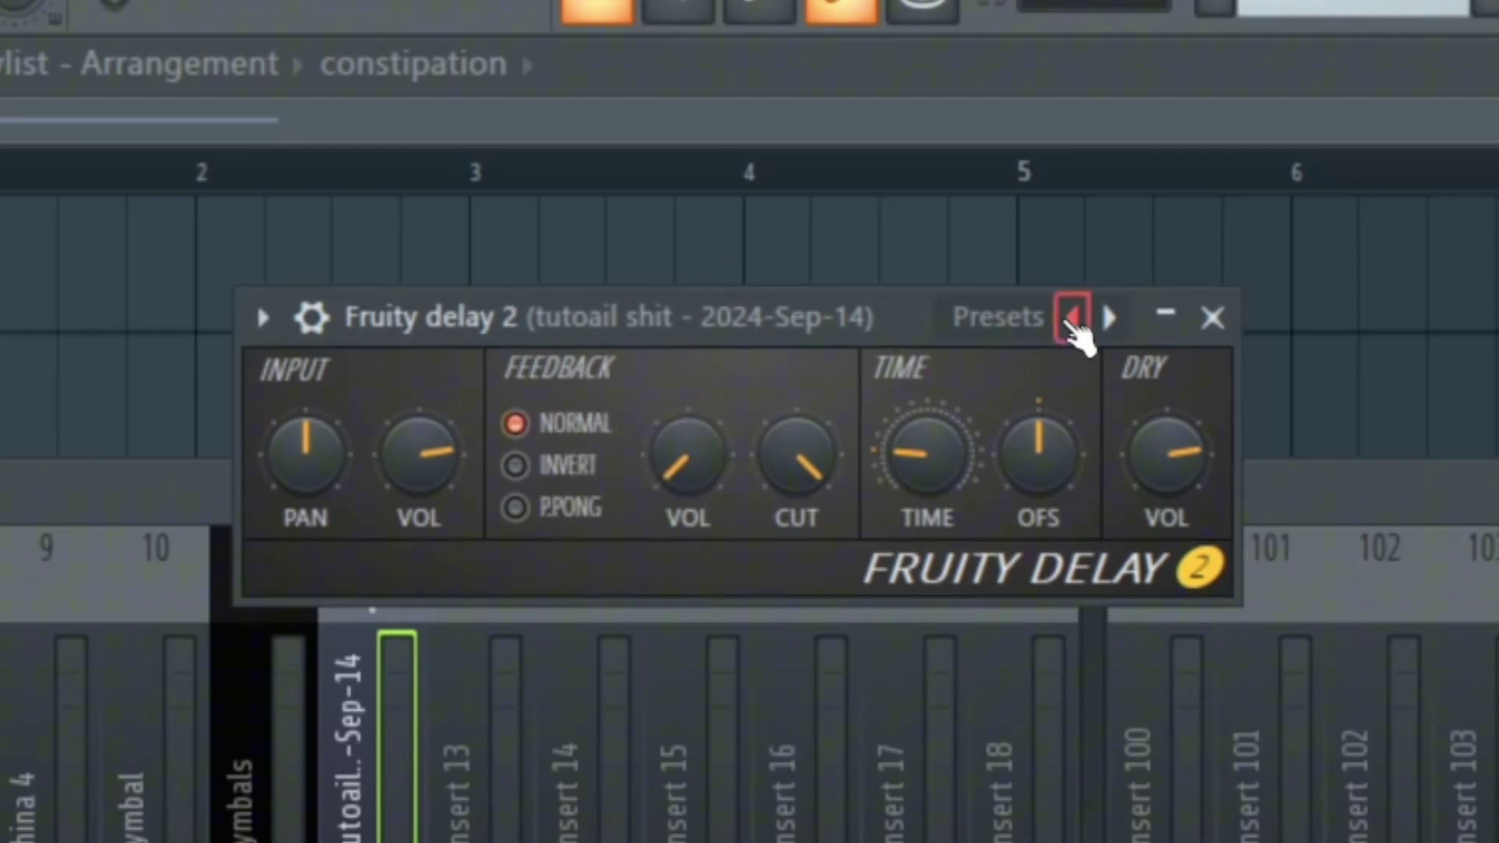
key("space")
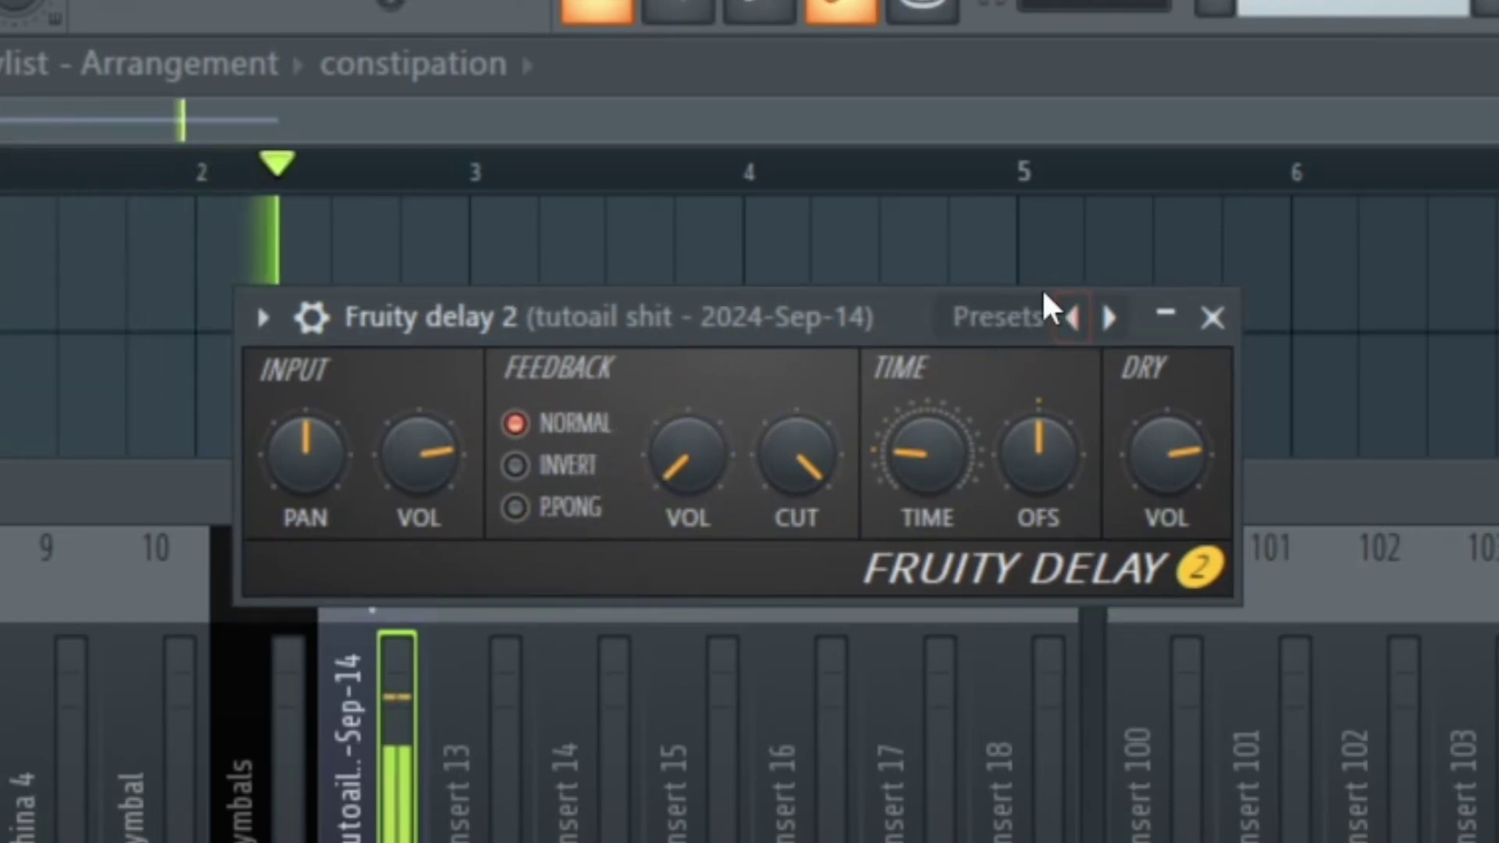
key("space")
scroll(686, 497, "up", 10)
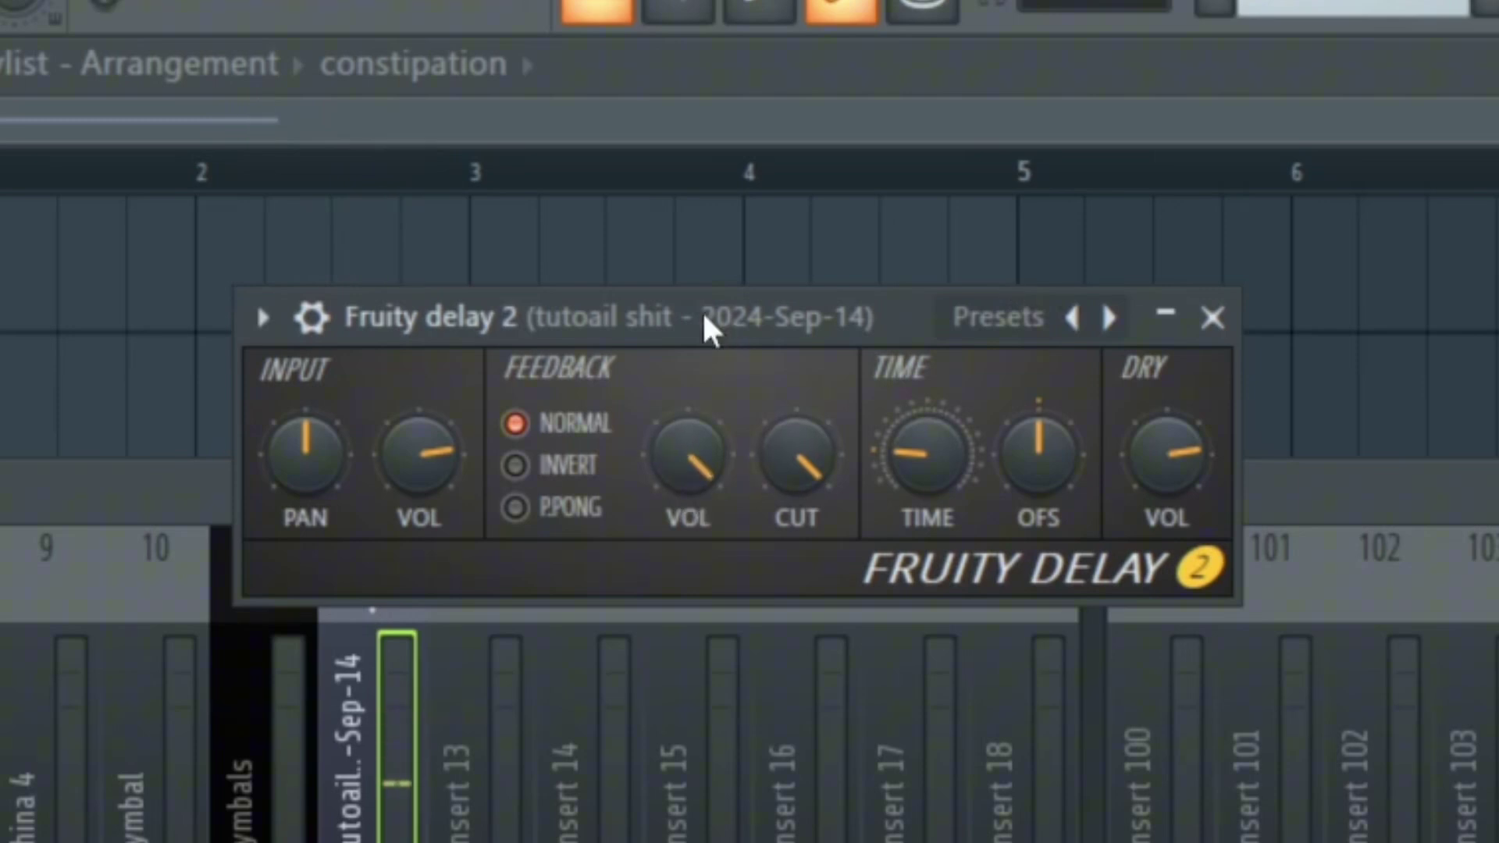
key("space")
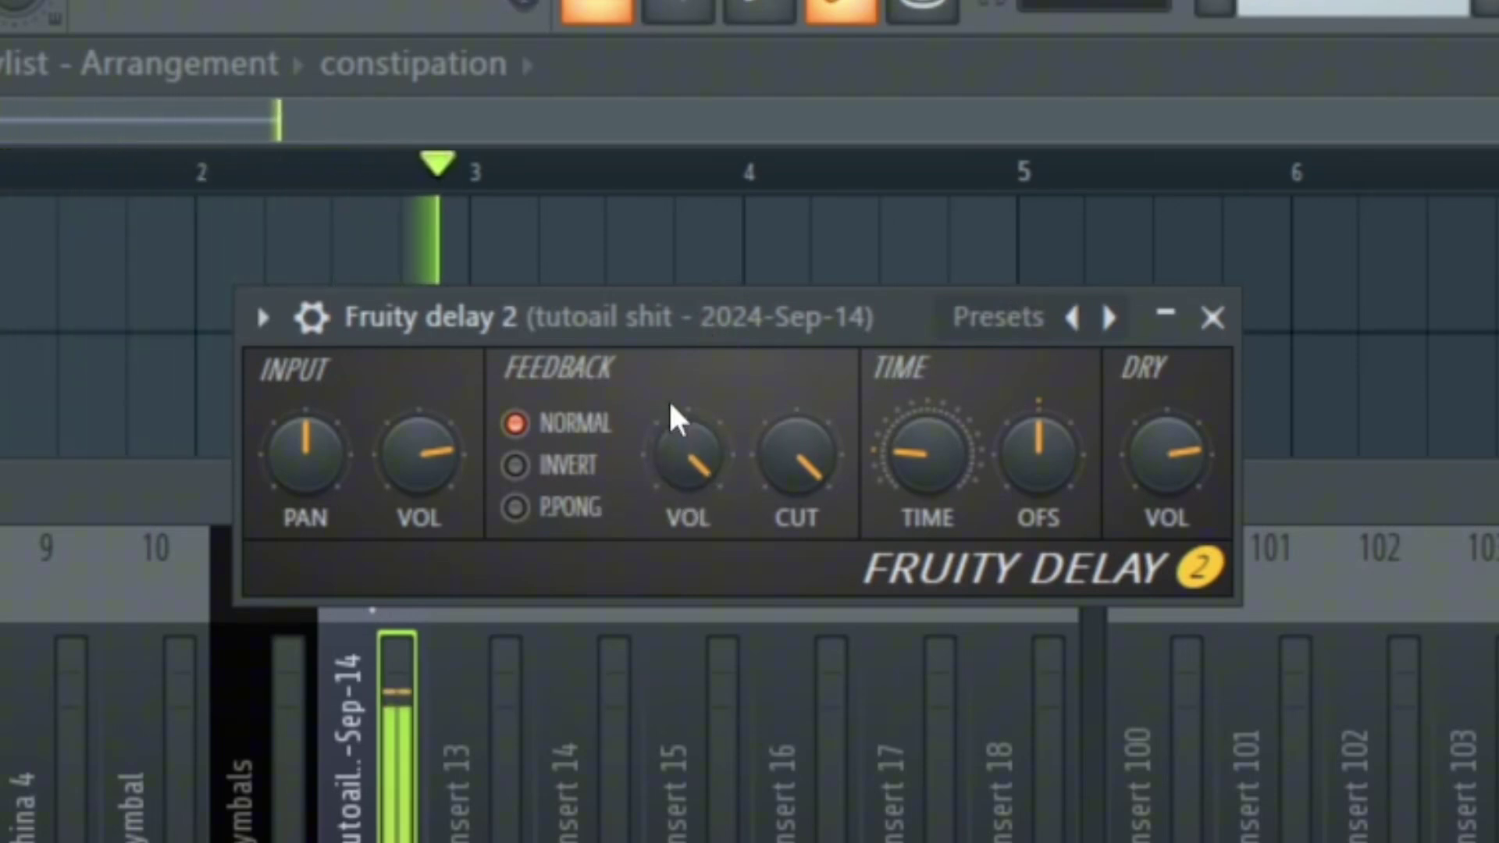
key("space")
left_click_drag(676, 419, 676, 460)
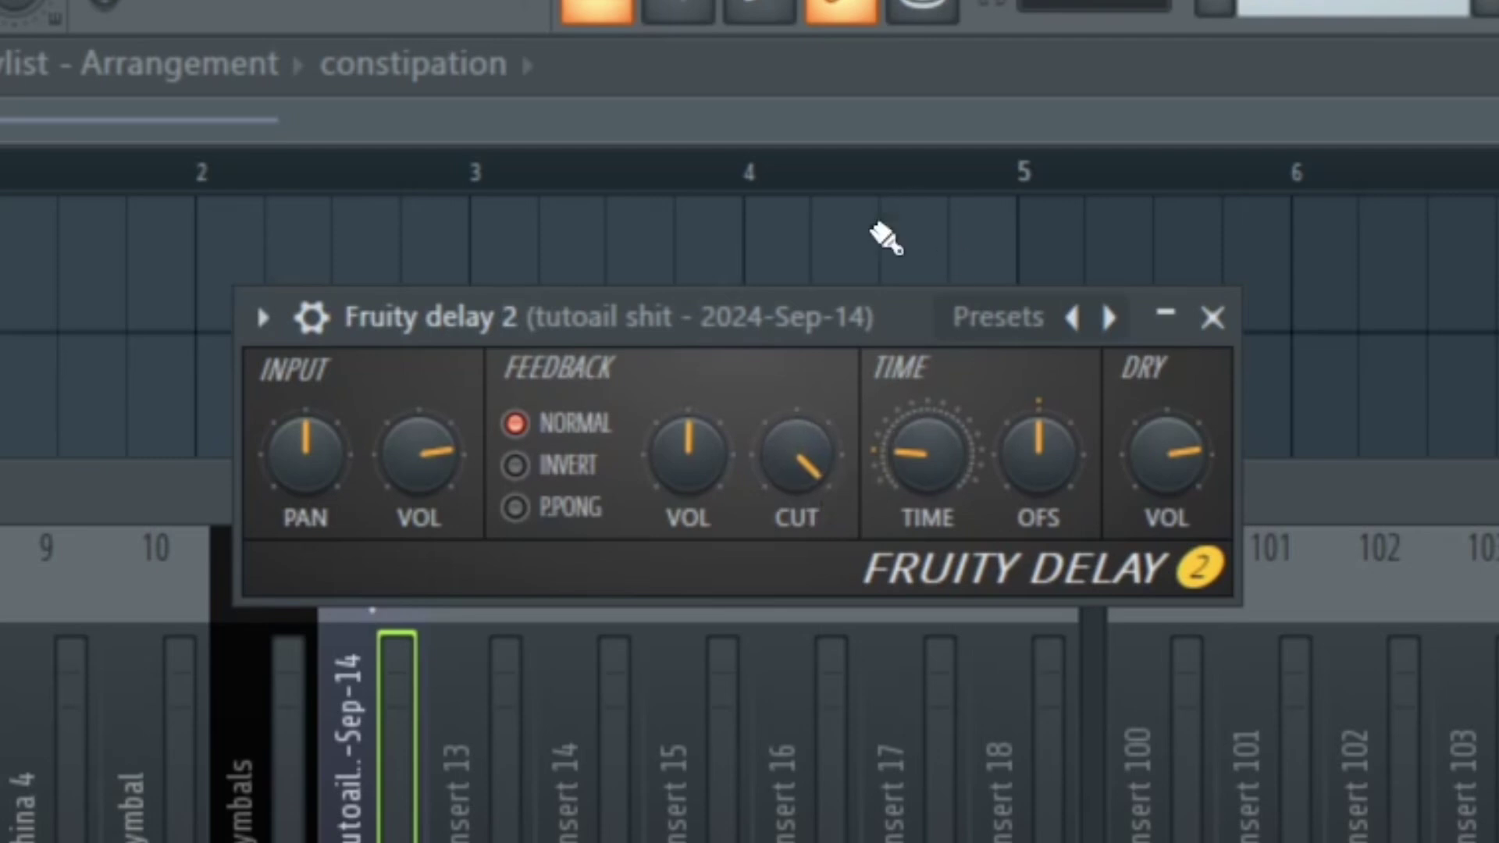
left_click_drag(751, 319, 796, 294)
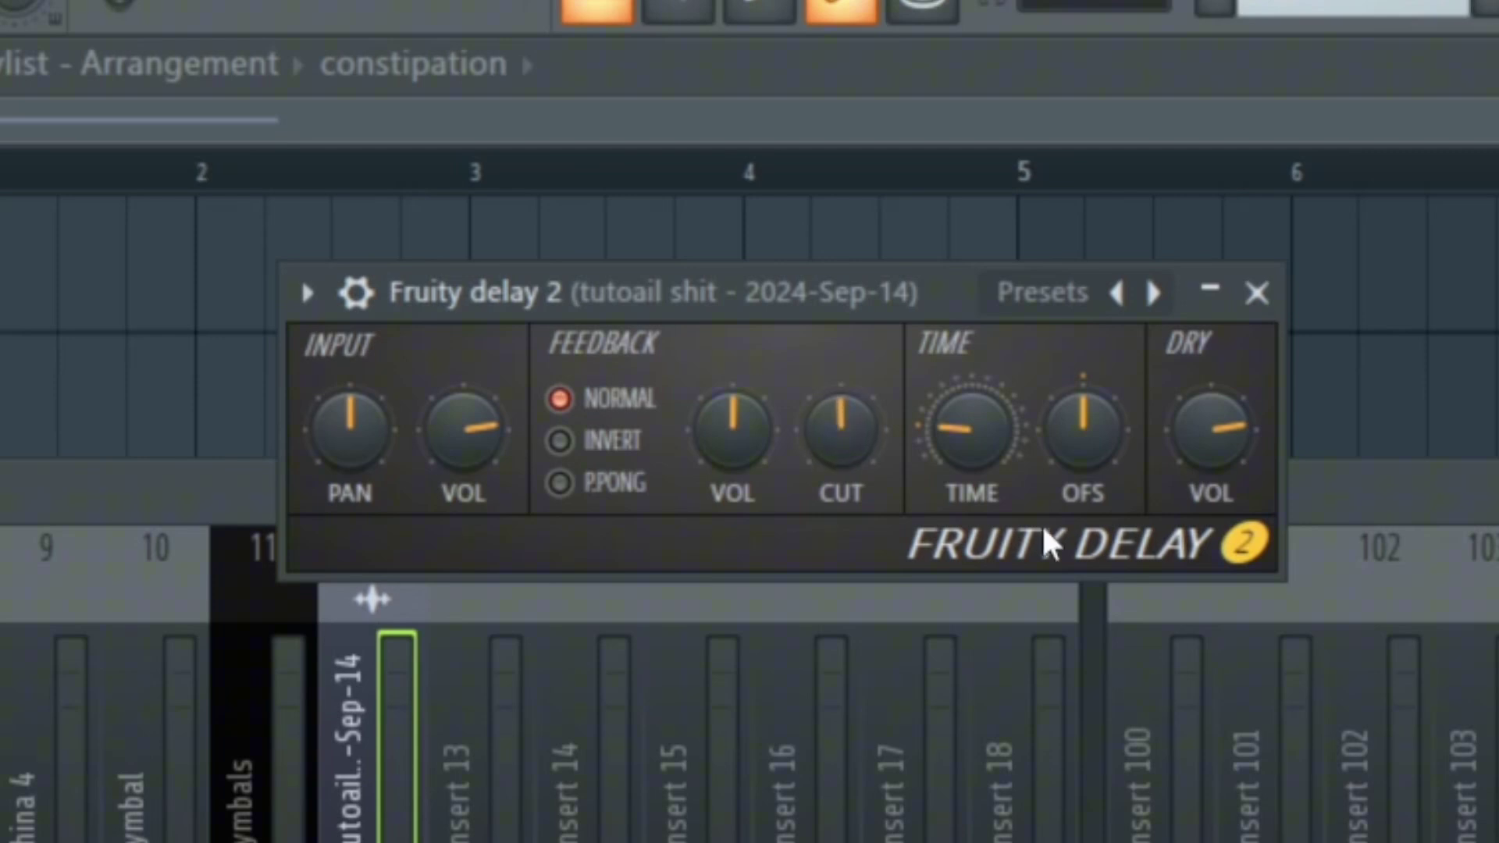
Reset Fruity Delay 2's FEEDBACK CUT knob to its default while the song plays.
key("space")
key("space")
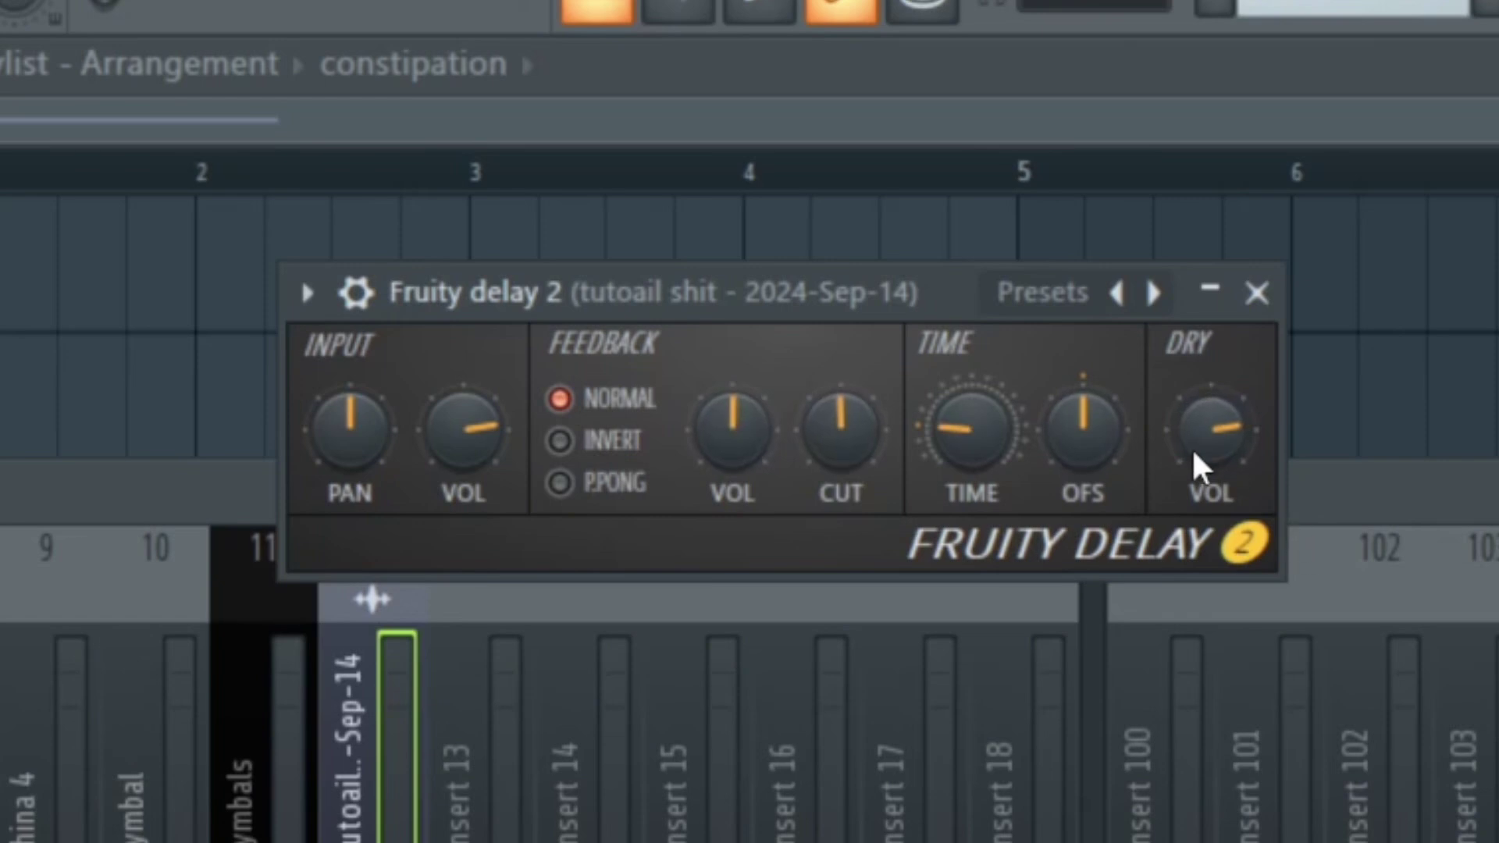
right_click(856, 433)
left_click(882, 469)
left_click_drag(921, 293, 968, 304)
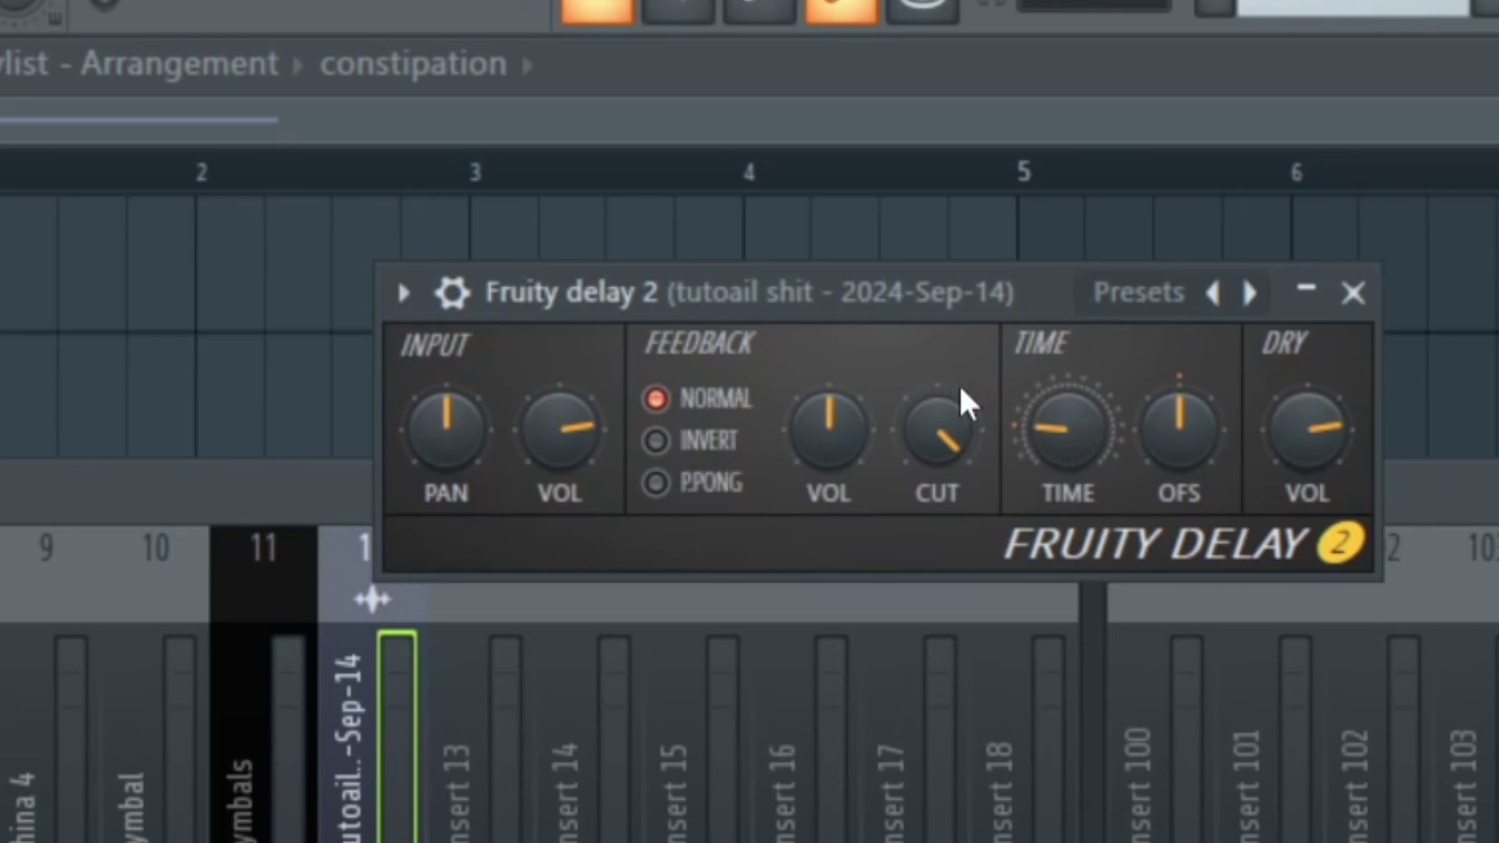
Audition different TIME settings on Fruity Delay 2, ending with a shorter delay time.
key("space")
key("space")
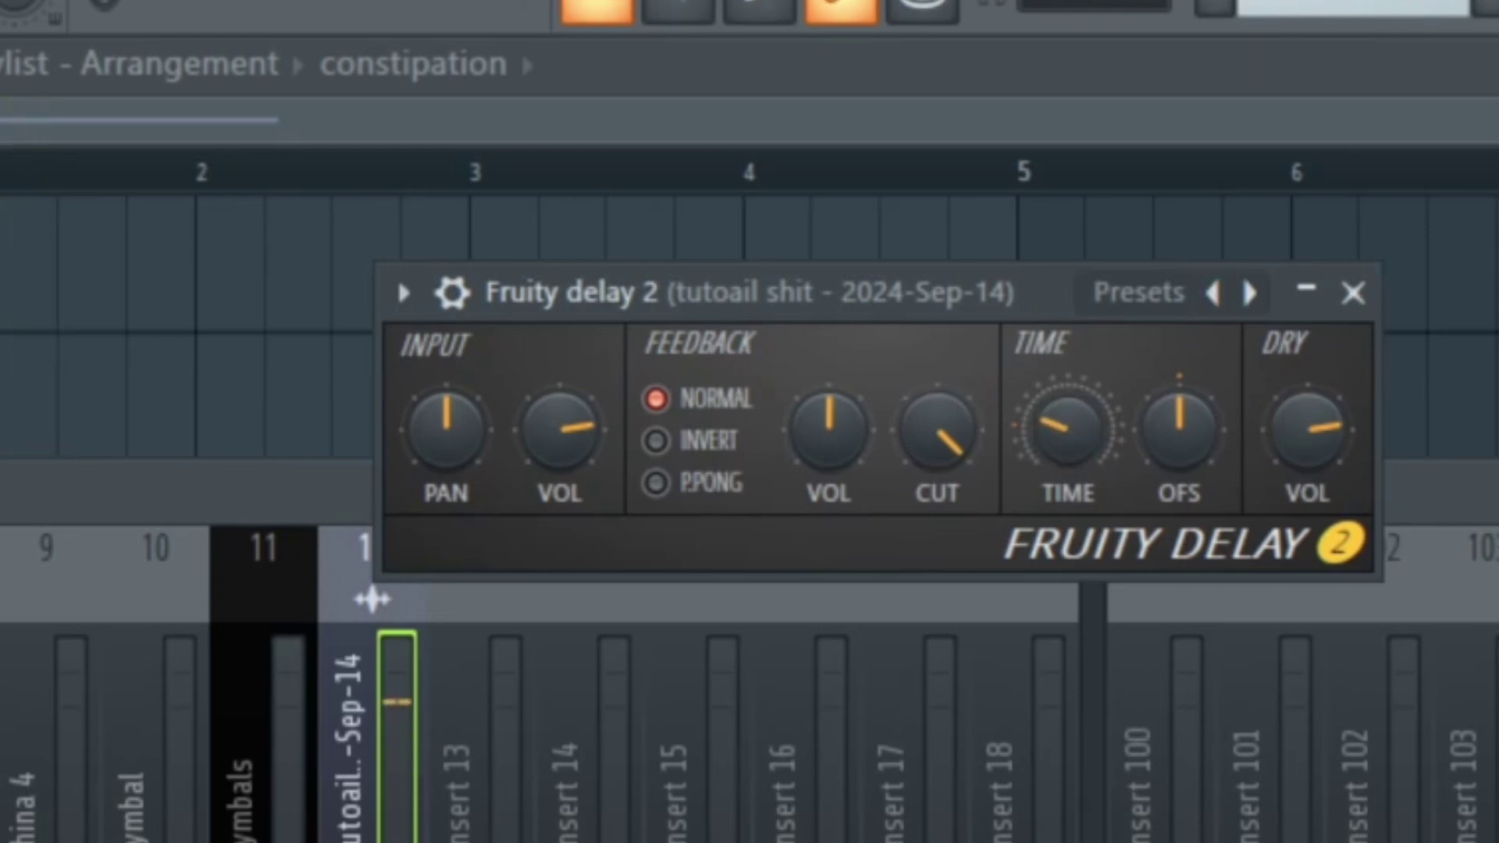
left_click_drag(968, 295, 1027, 294)
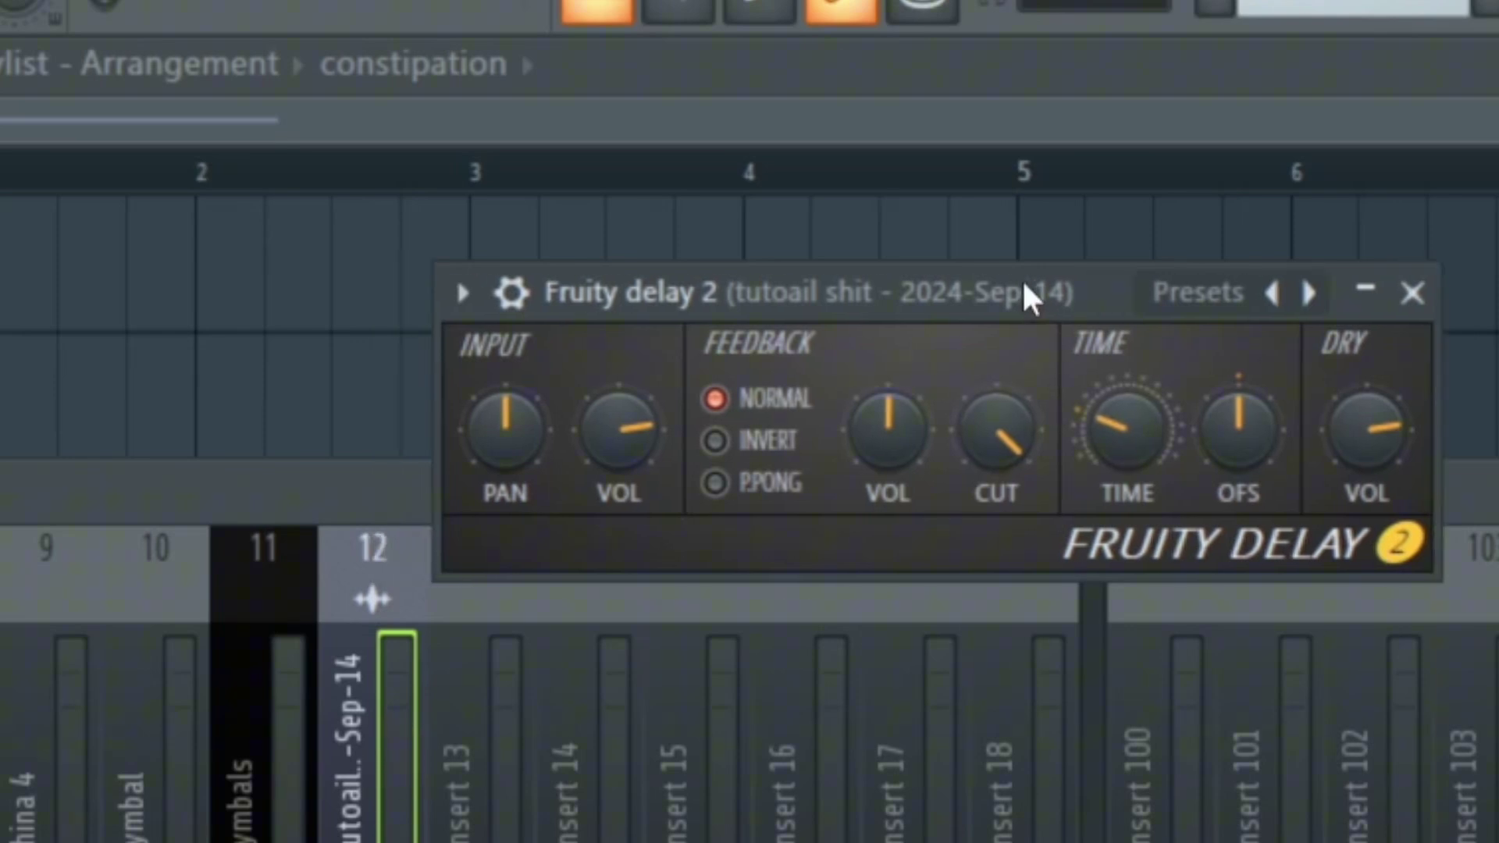
key("space")
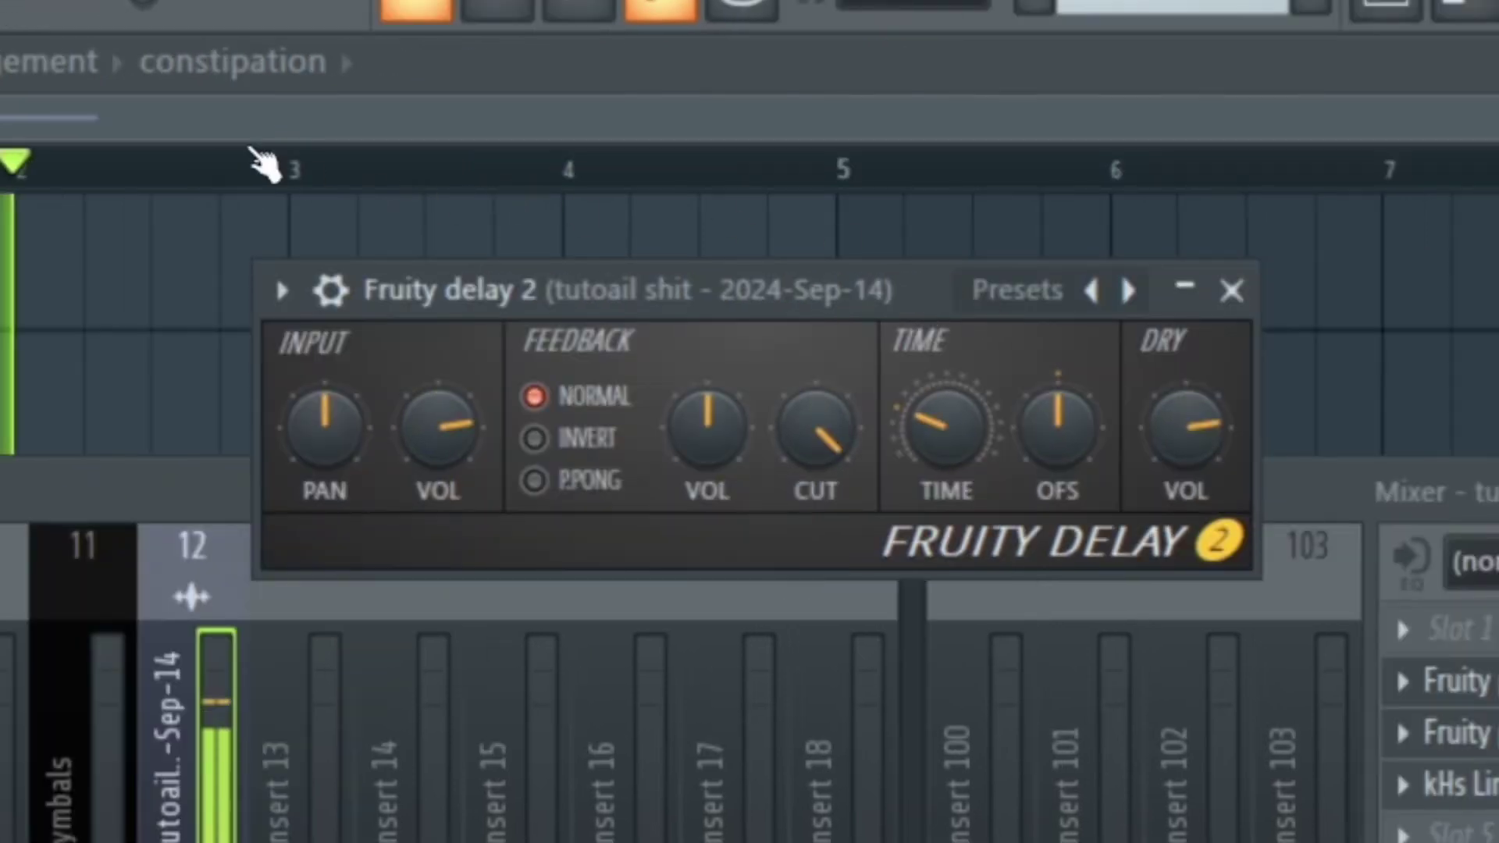
key("space")
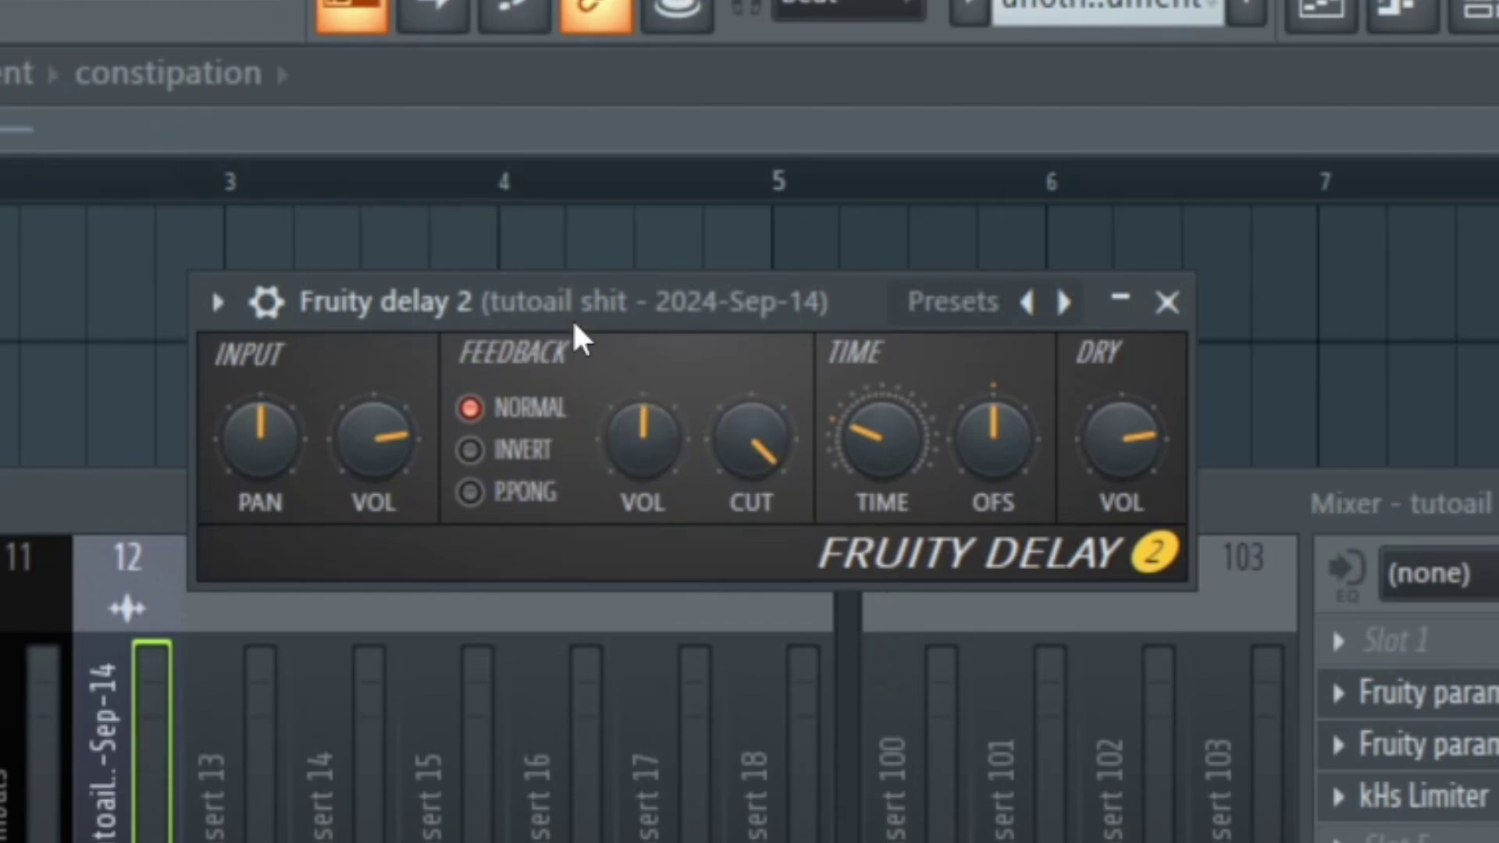
left_click_drag(575, 325, 594, 382)
left_click_drag(902, 494, 901, 476)
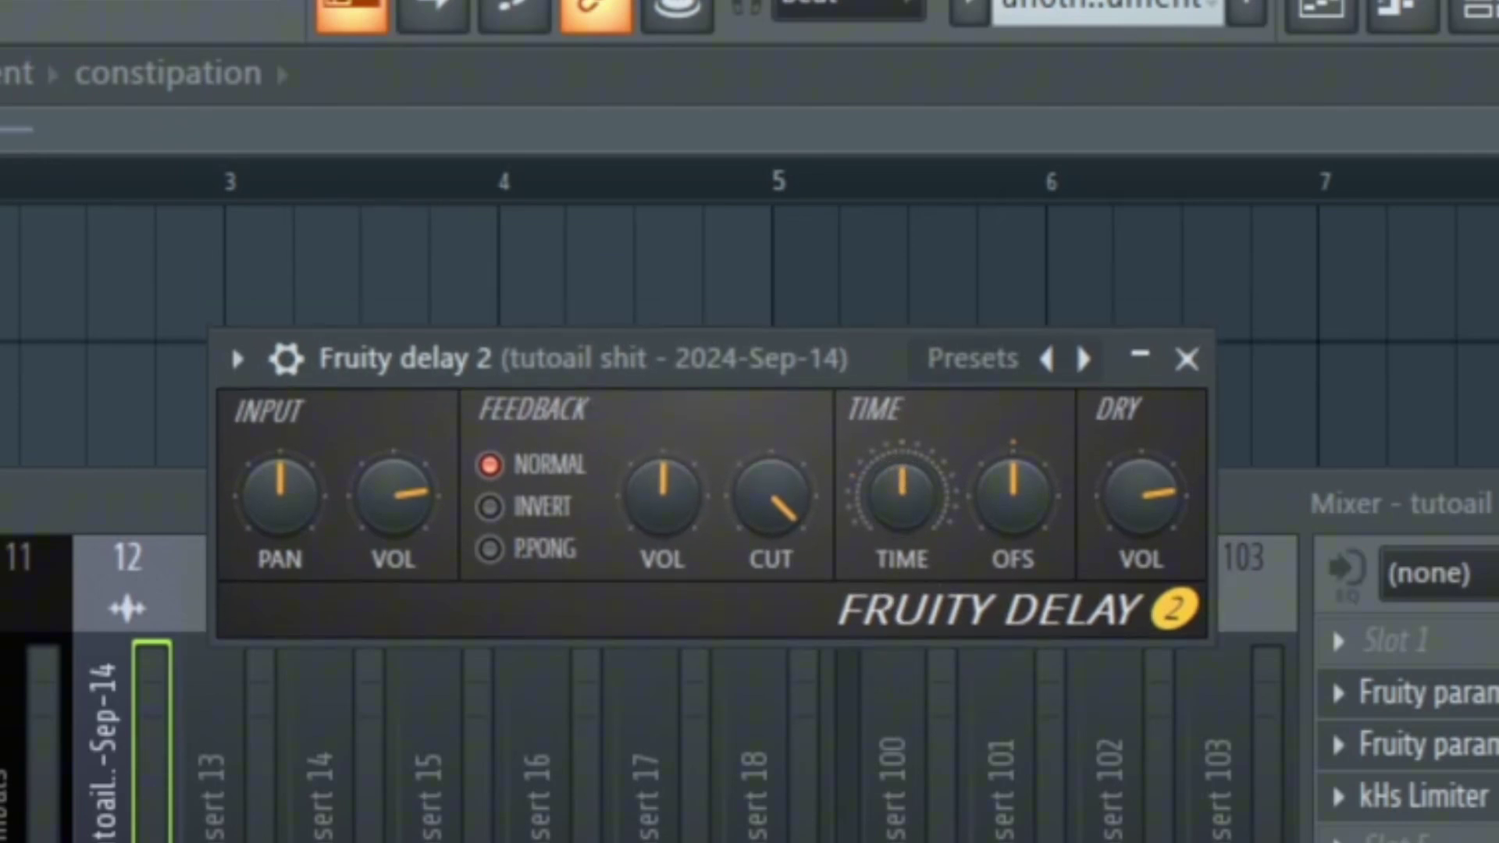
key("space")
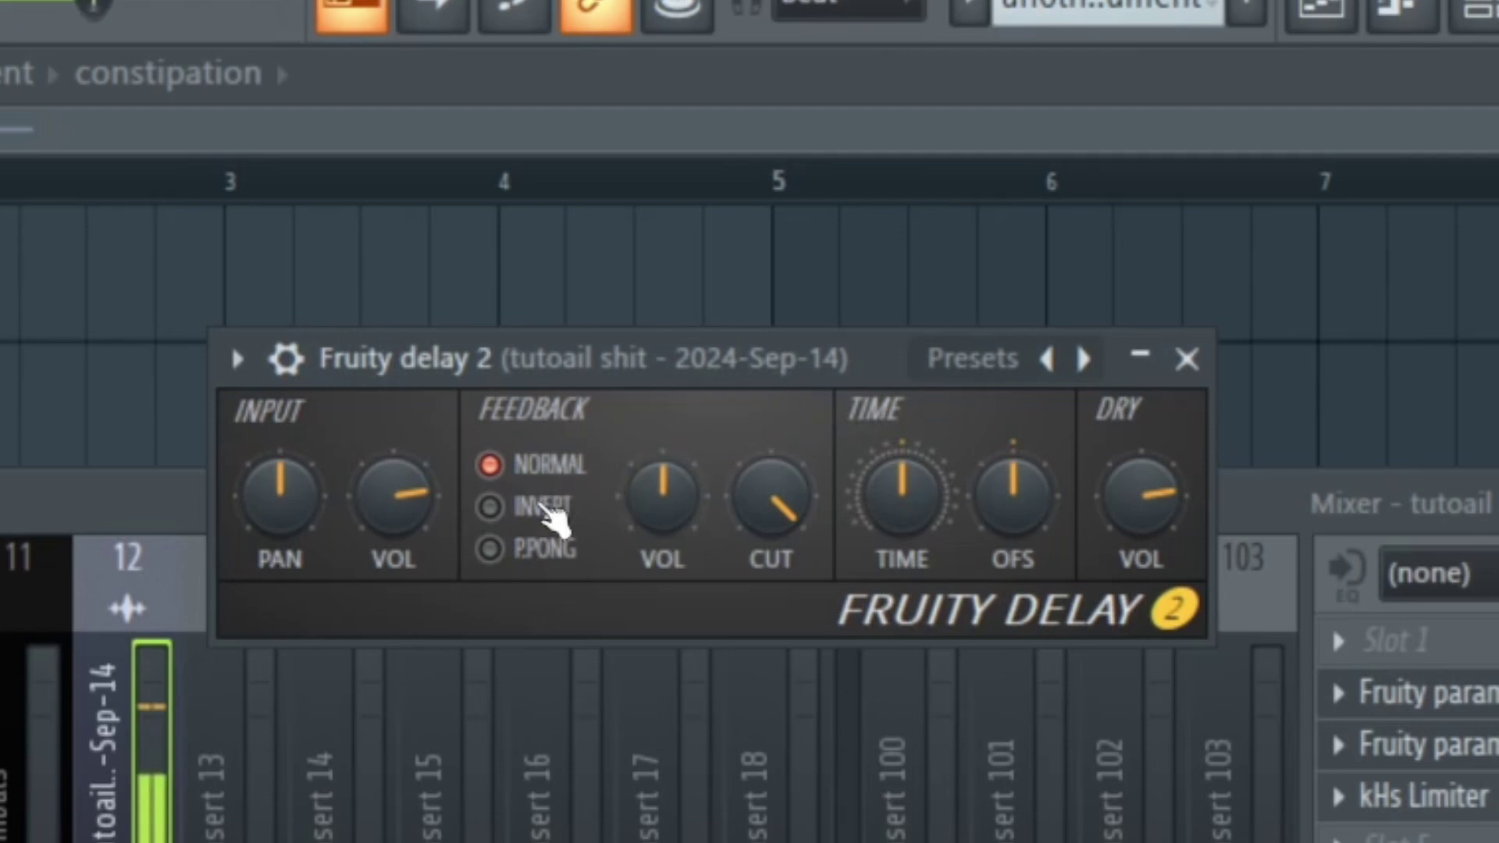
key("space")
left_click_drag(902, 494, 905, 539)
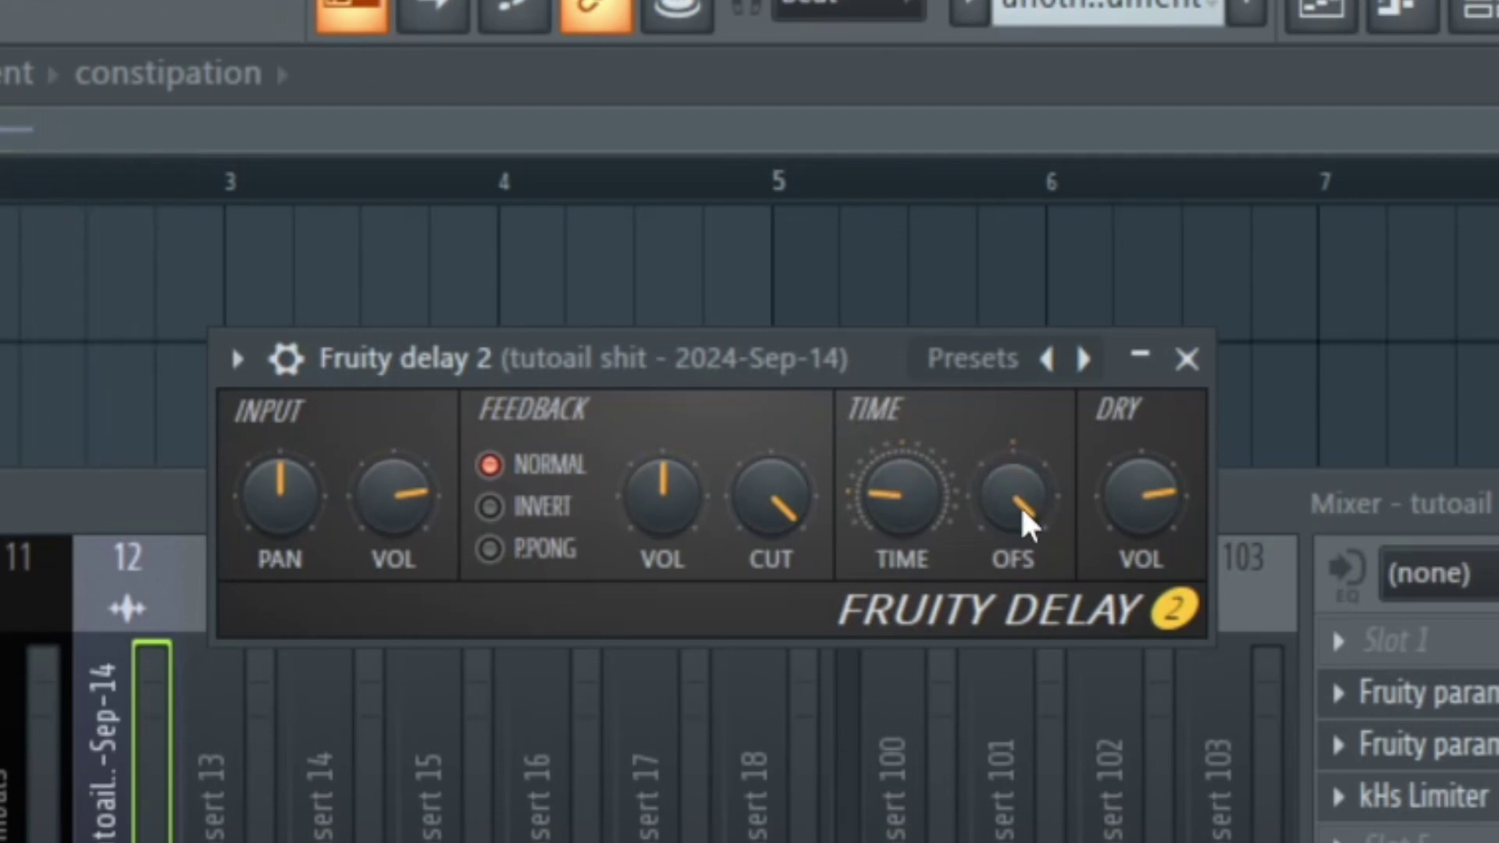
key("space")
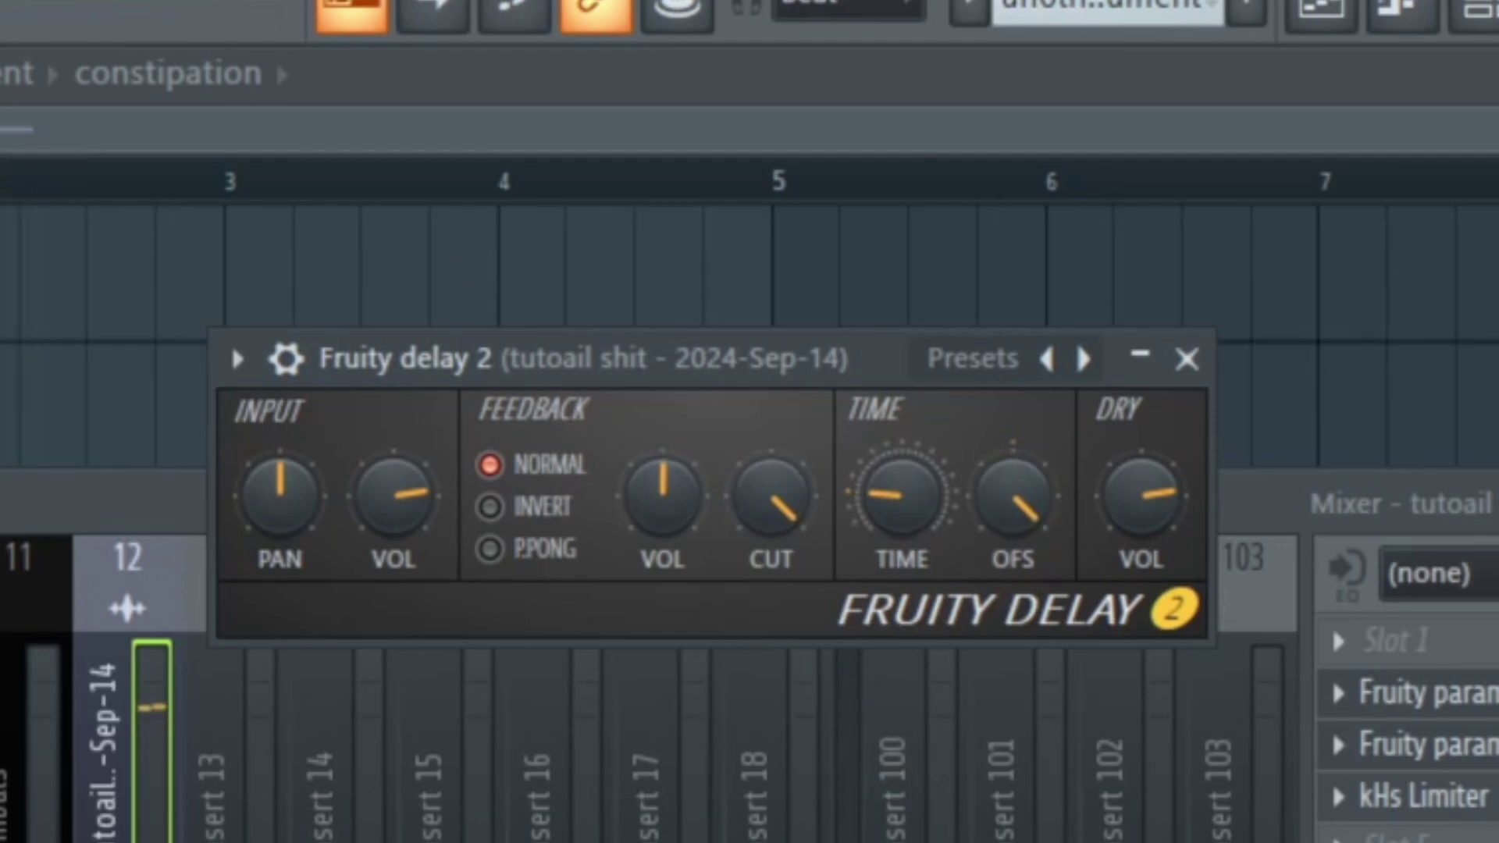
Reset the delay offset (OFS) to default and turn the DRY volume well down.
left_click_drag(1023, 535, 1024, 581)
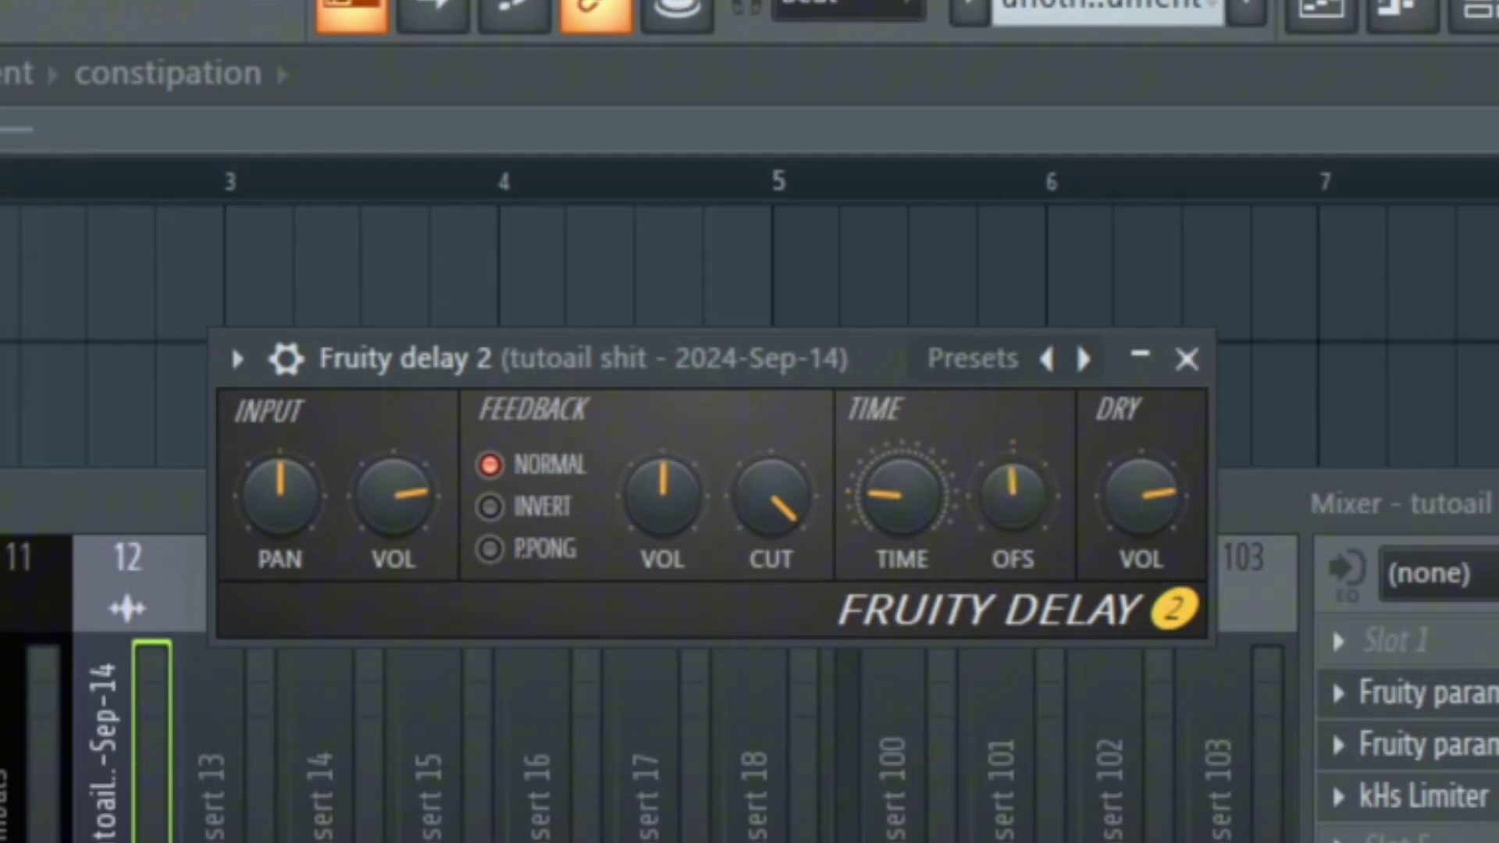
right_click(1037, 521)
left_click(1064, 556)
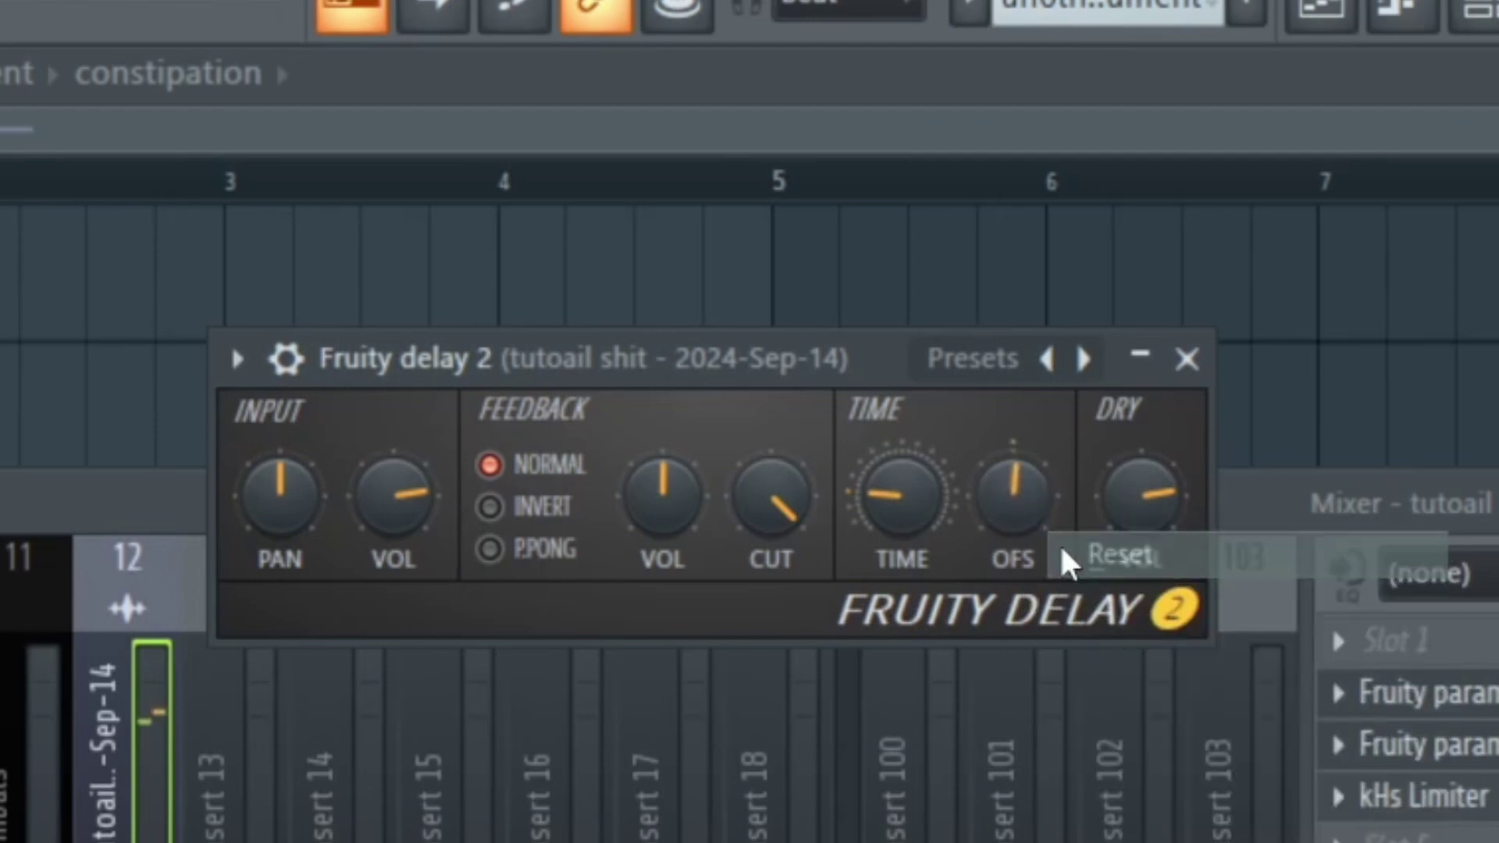
left_click_drag(805, 355, 912, 316)
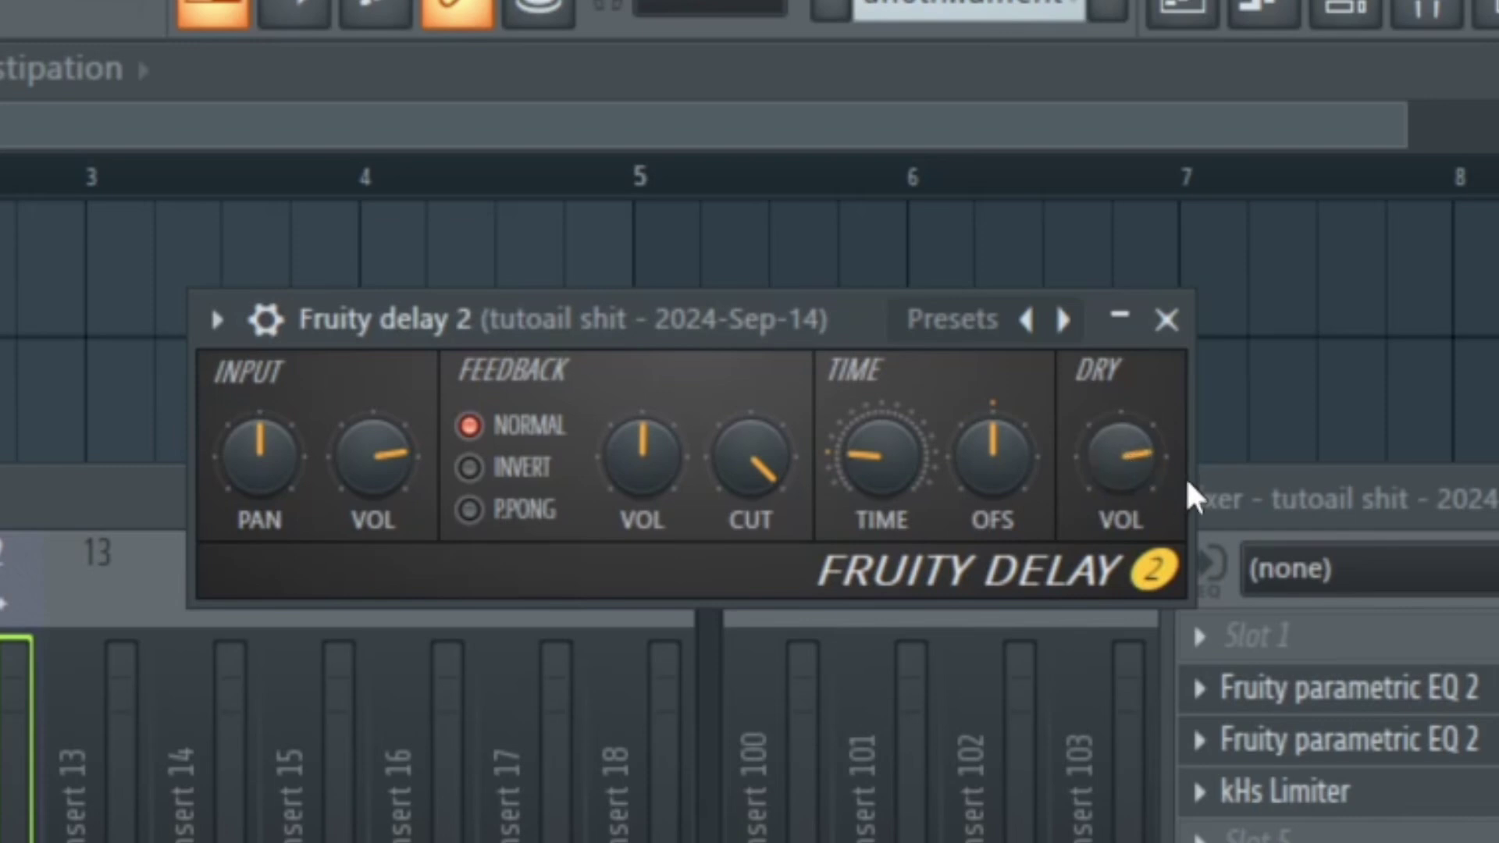
left_click_drag(536, 312, 426, 265)
left_click_drag(1013, 406, 1013, 453)
left_click_drag(612, 277, 534, 340)
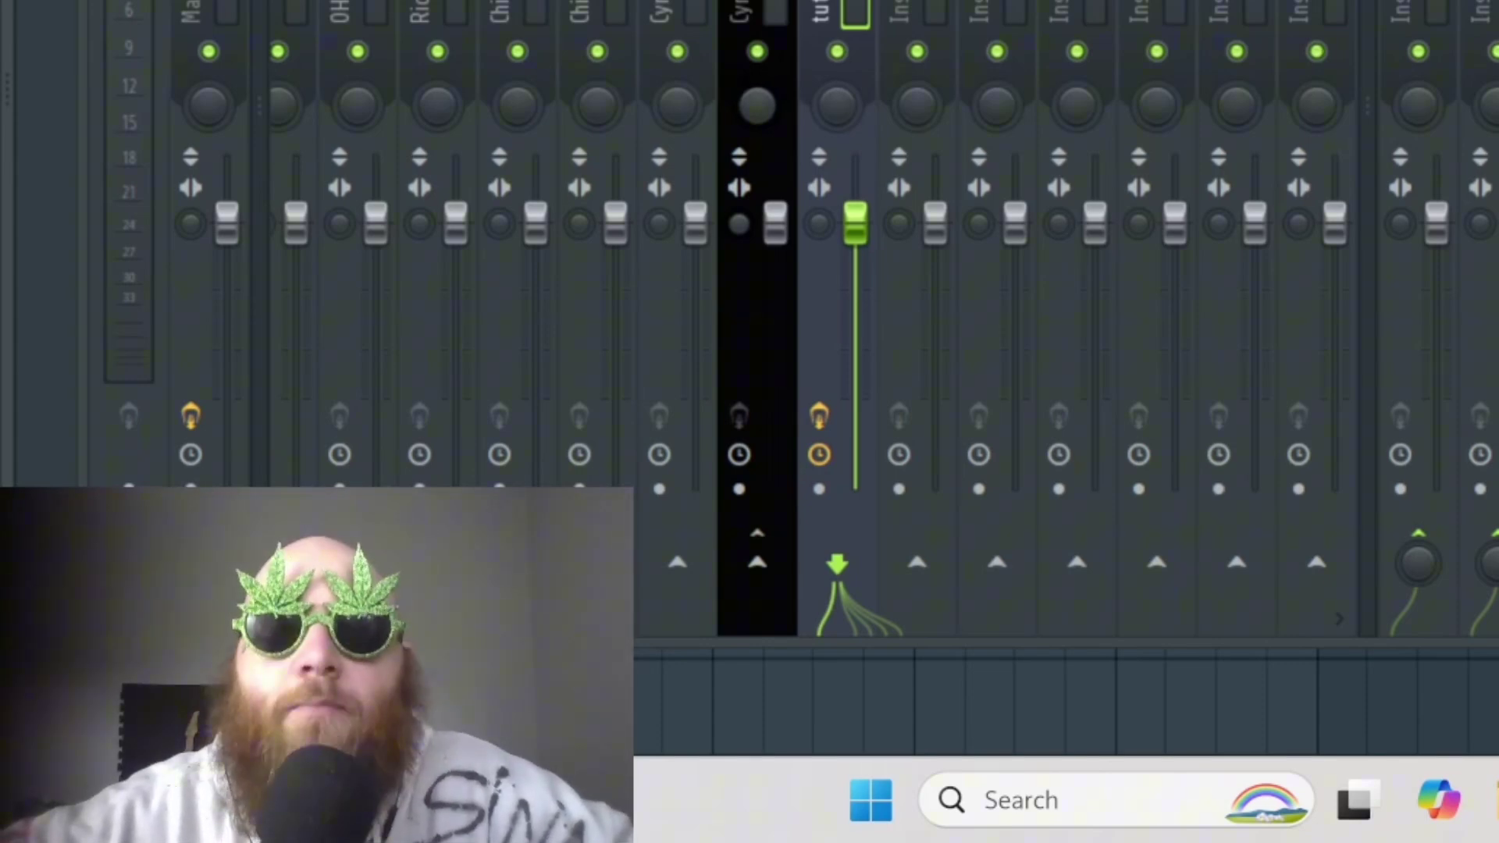
Use 'Route to this track' on Insert 13 from track 12, then play to confirm signal.
key("space")
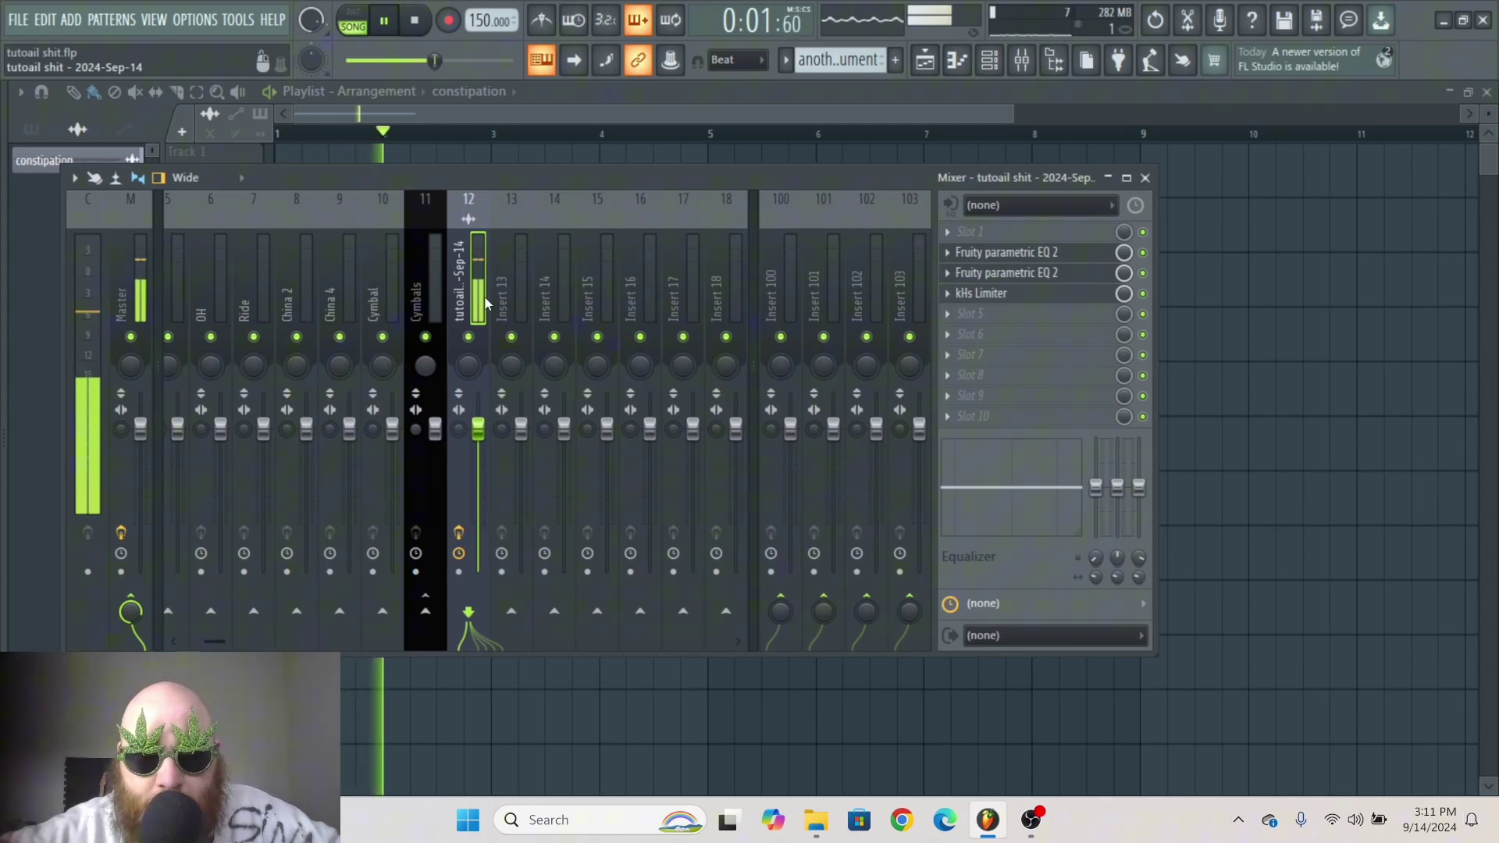
key("space")
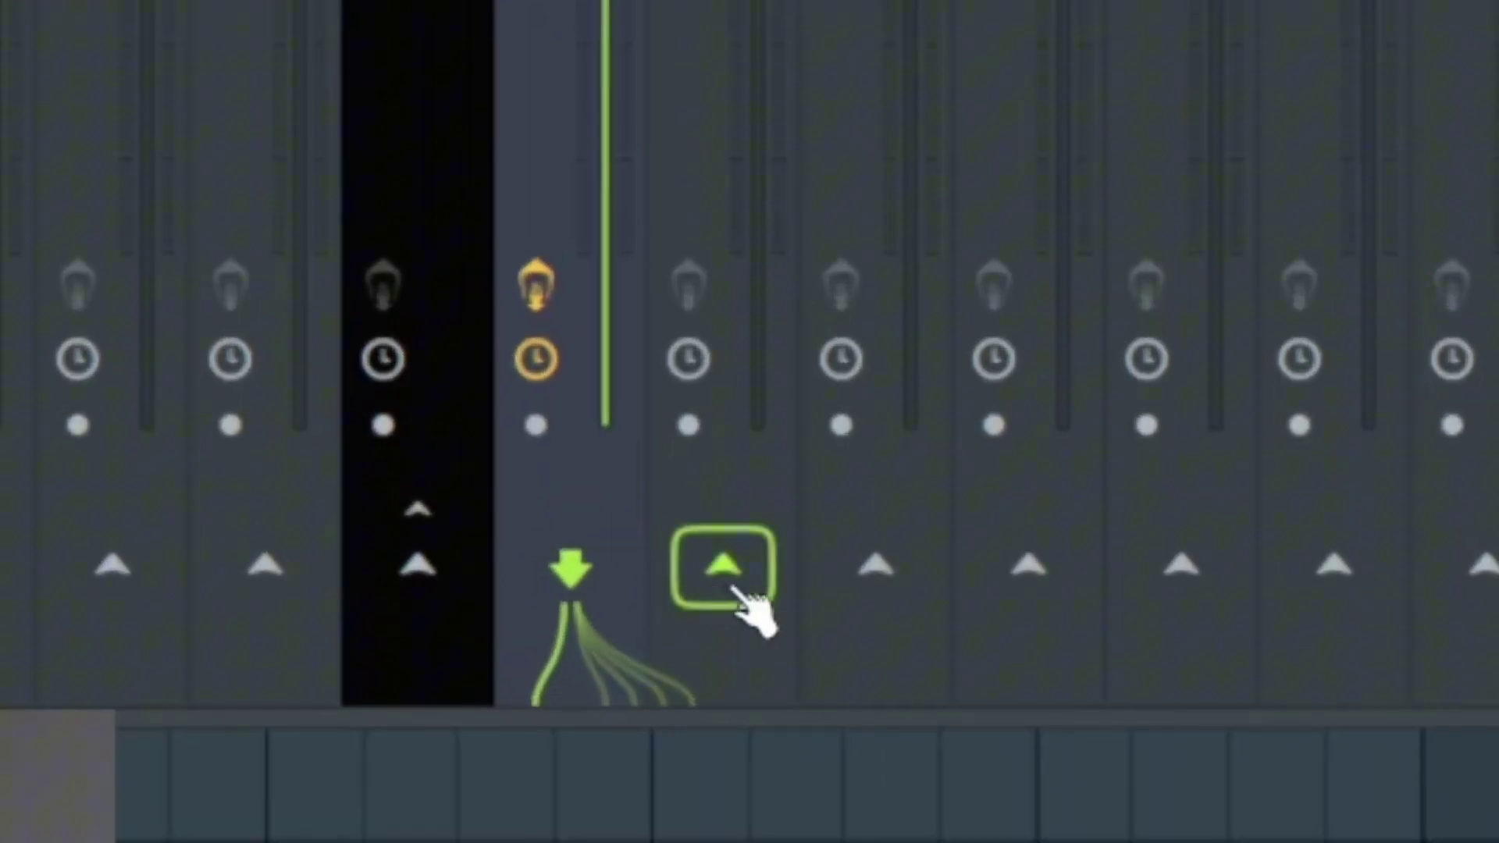
right_click(737, 592)
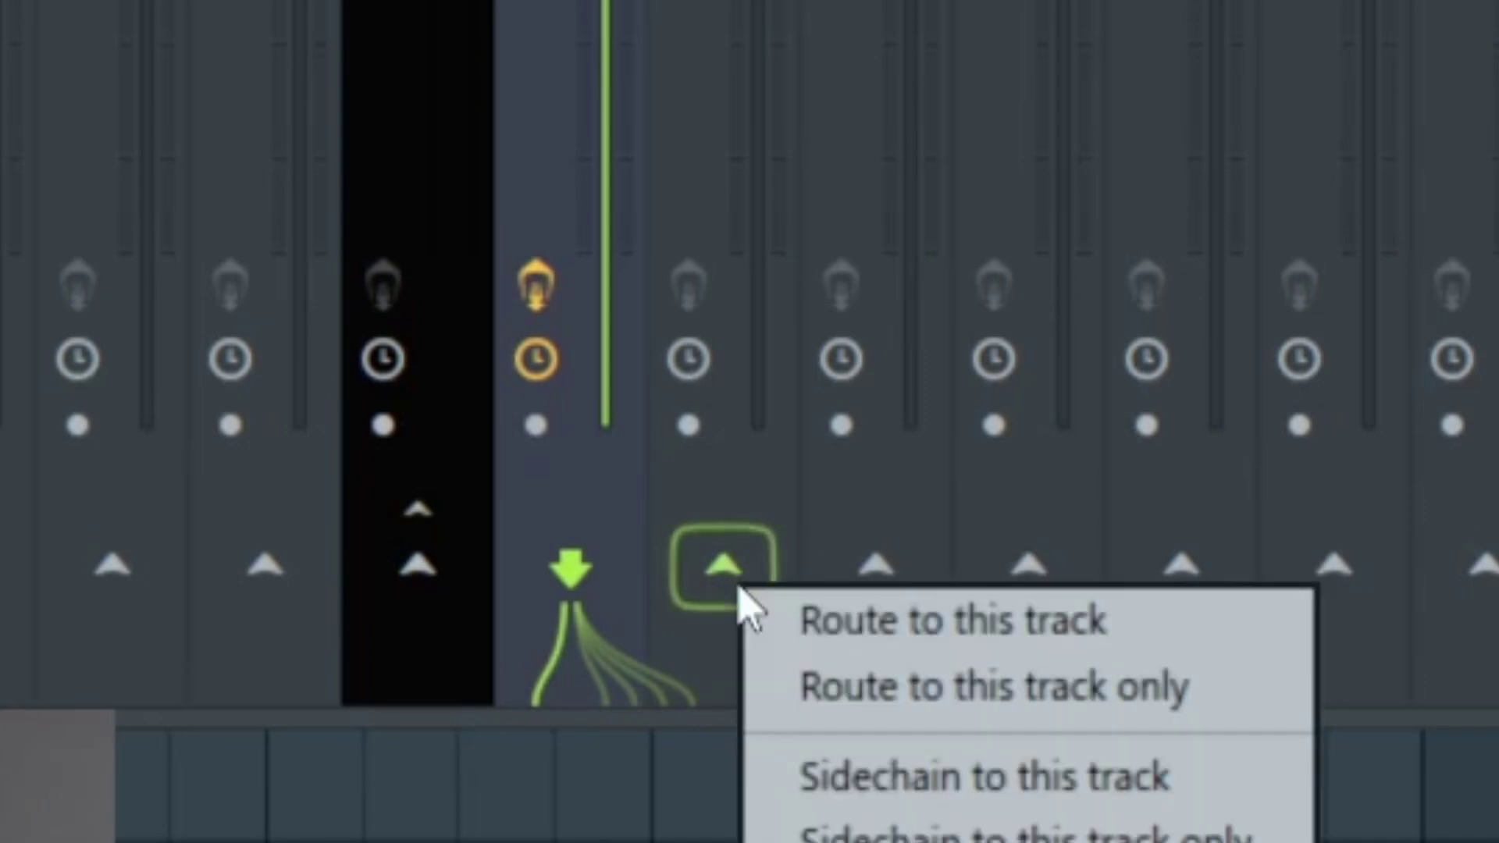
left_click(1183, 620)
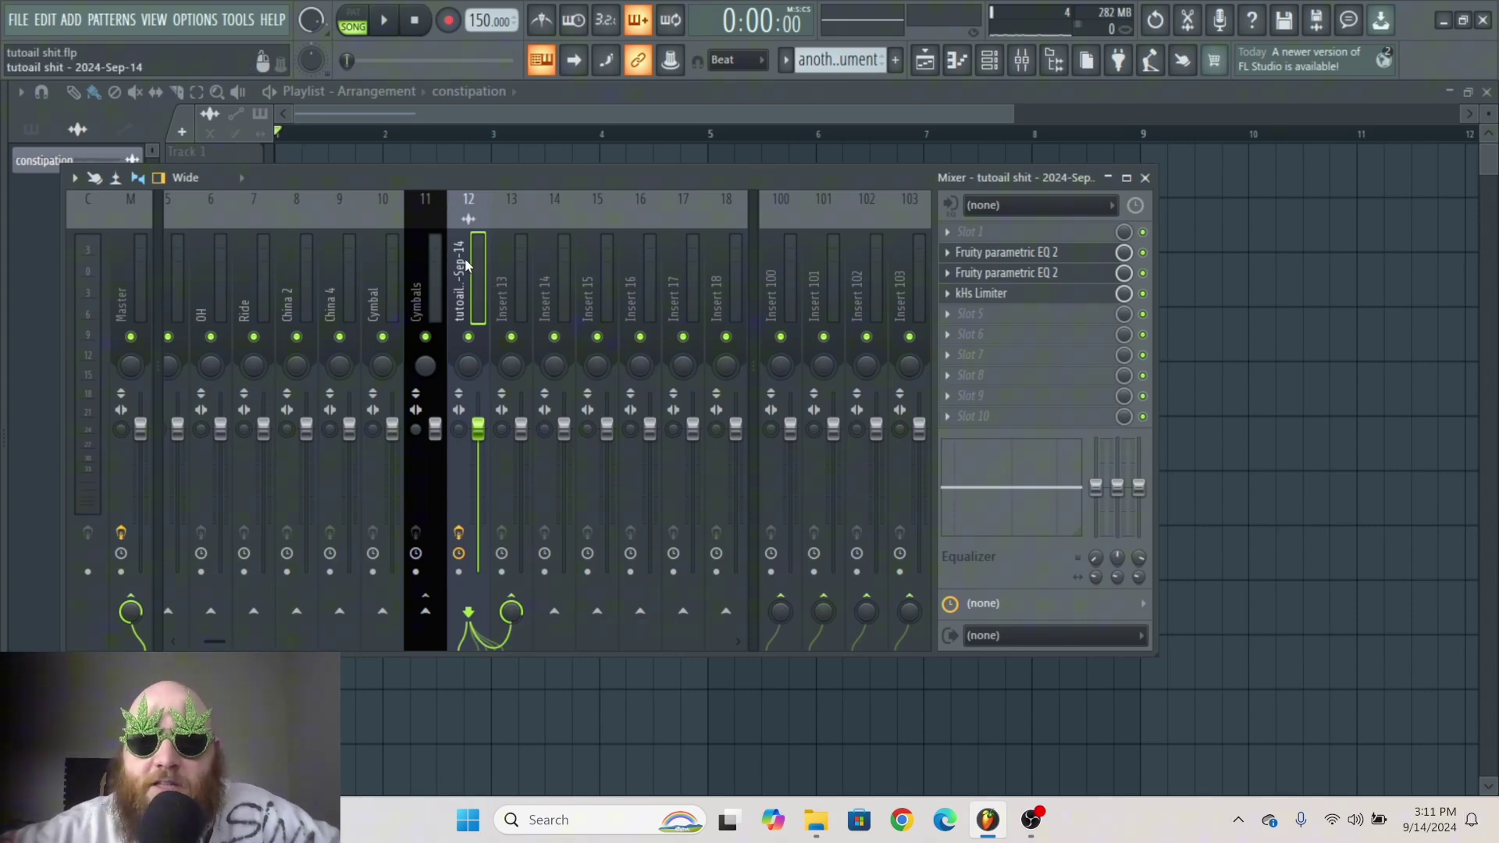
left_click(508, 255)
left_click(474, 265)
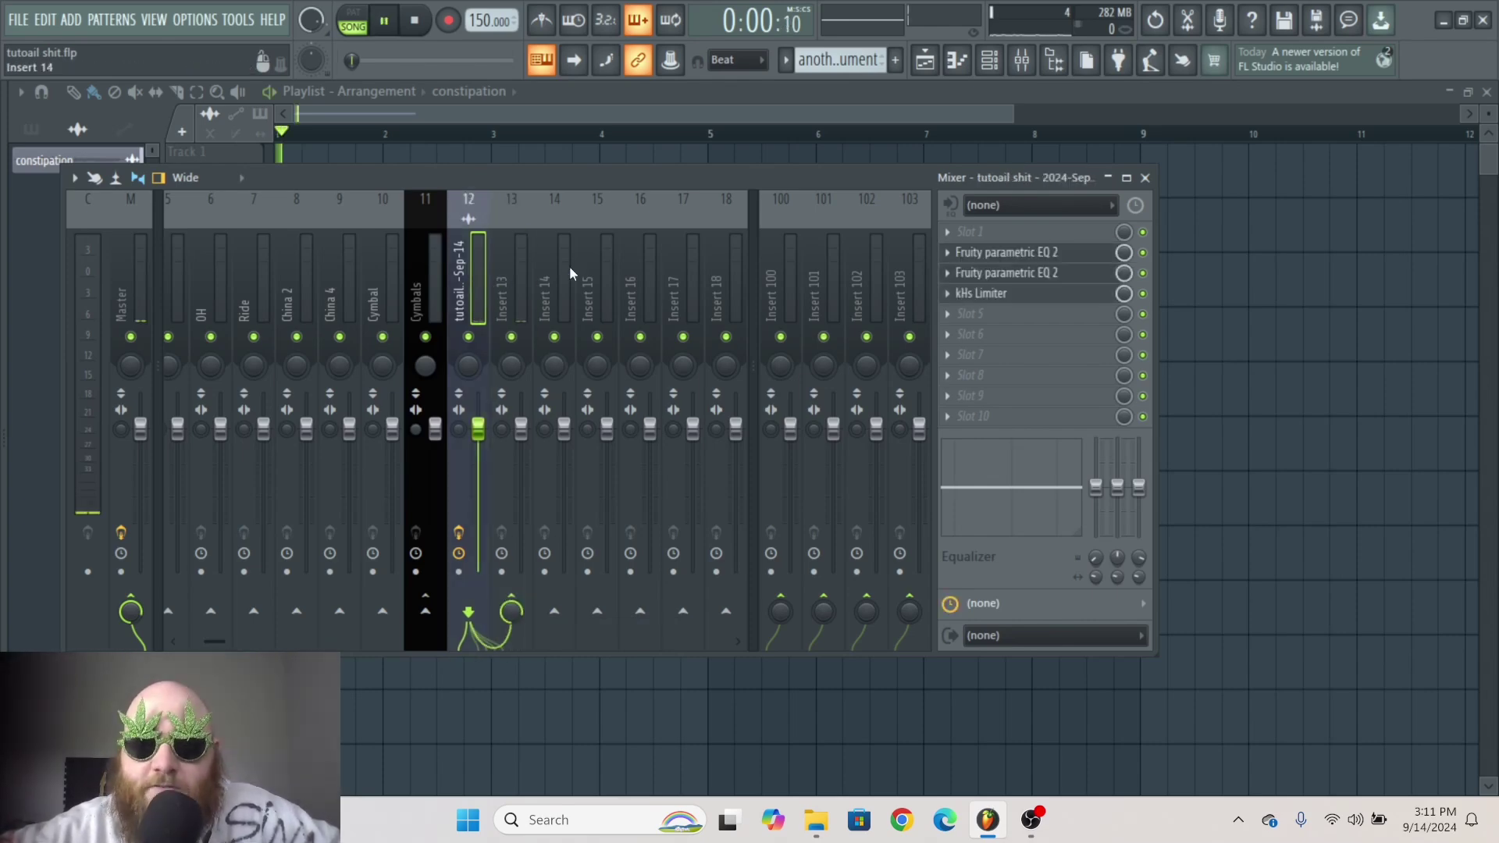
key("space")
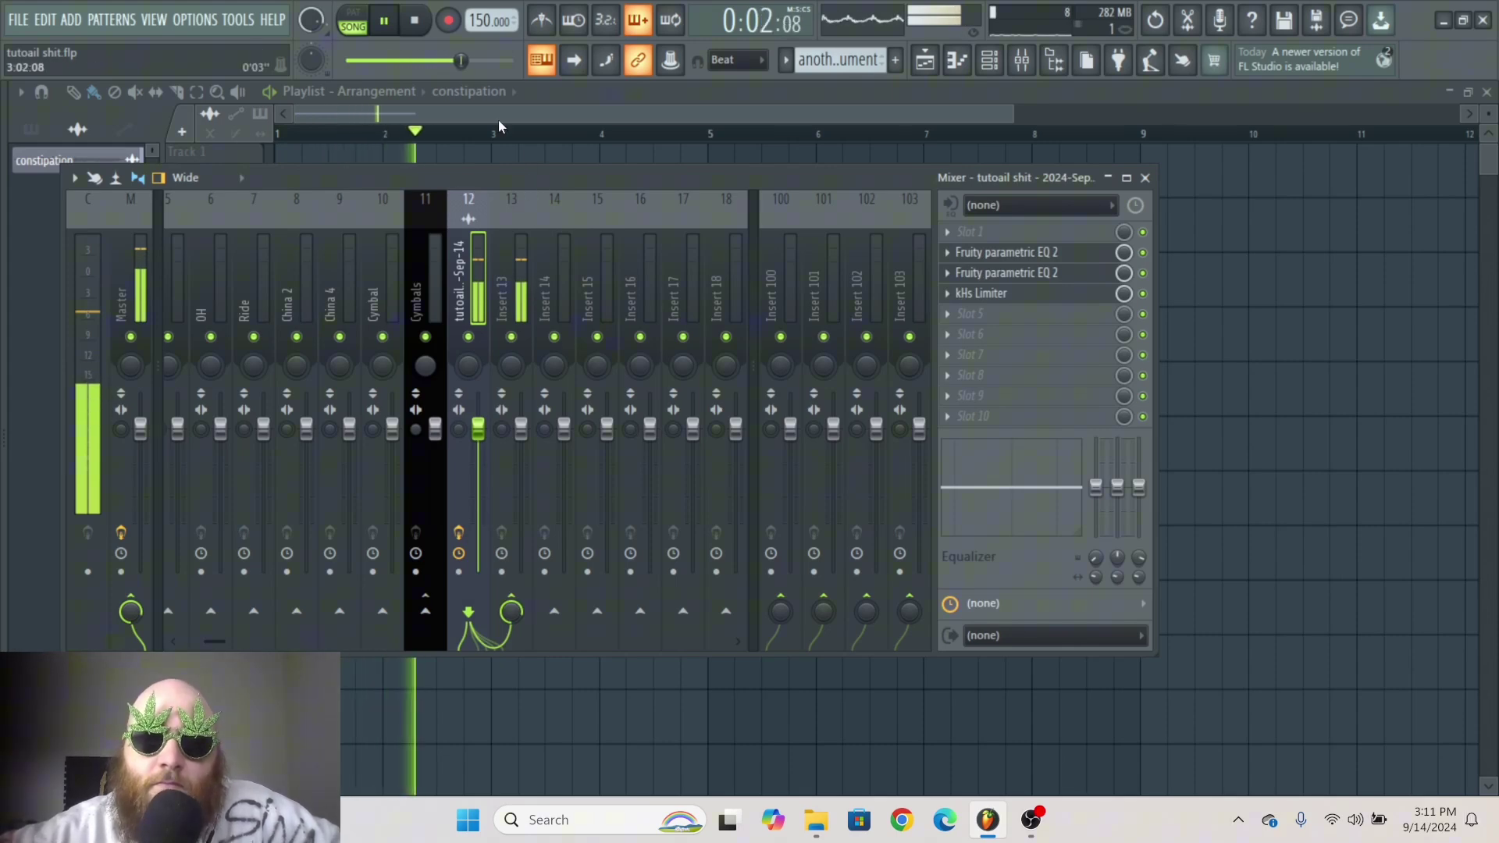
left_click(427, 21)
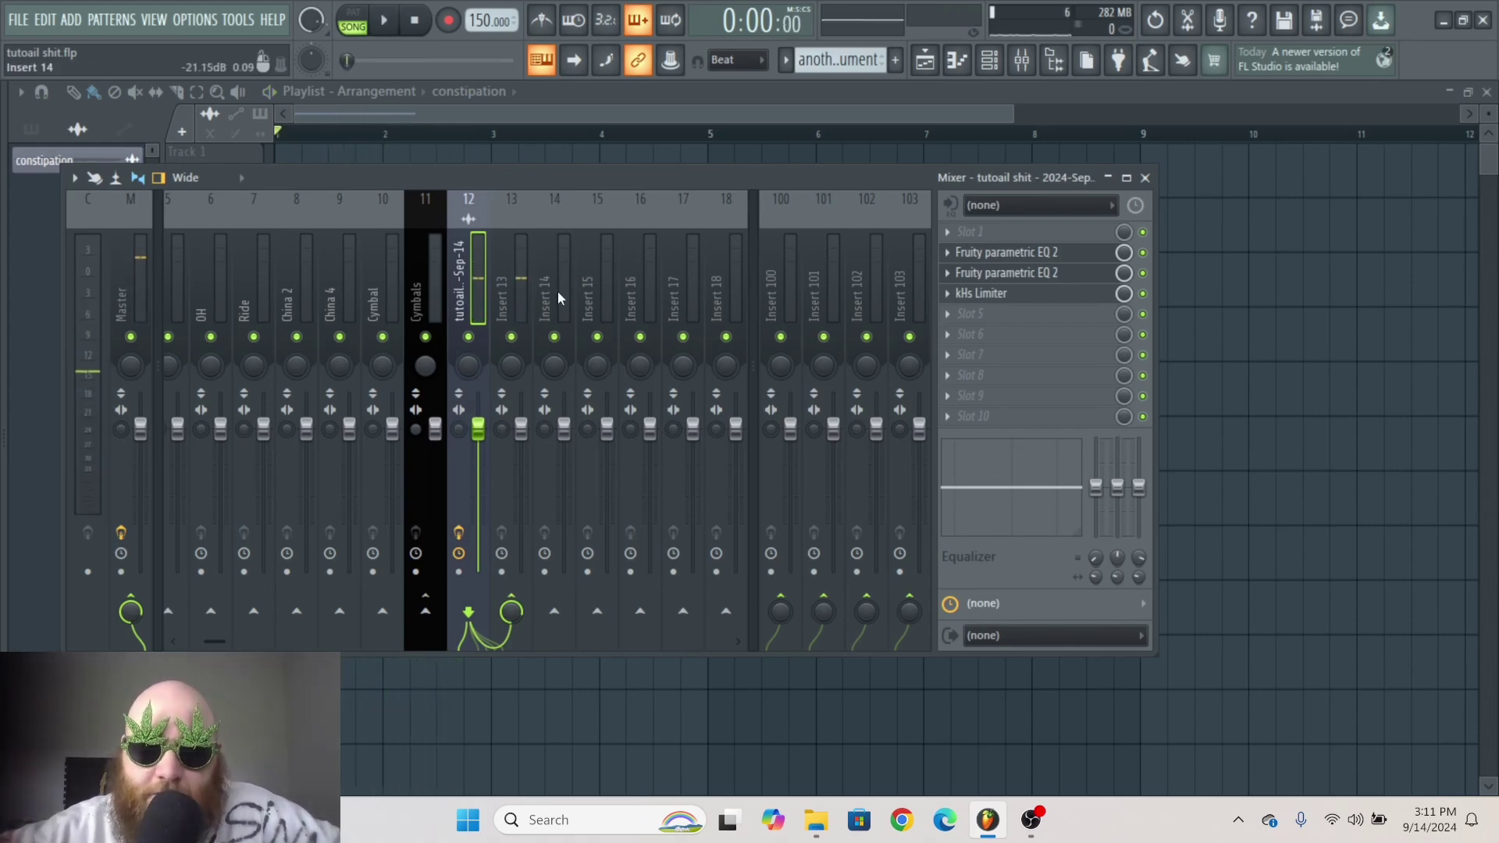
Rename mixer Insert 13 to DELAY.
right_click(533, 201)
left_click(582, 211)
type("DELAY")
key("Return")
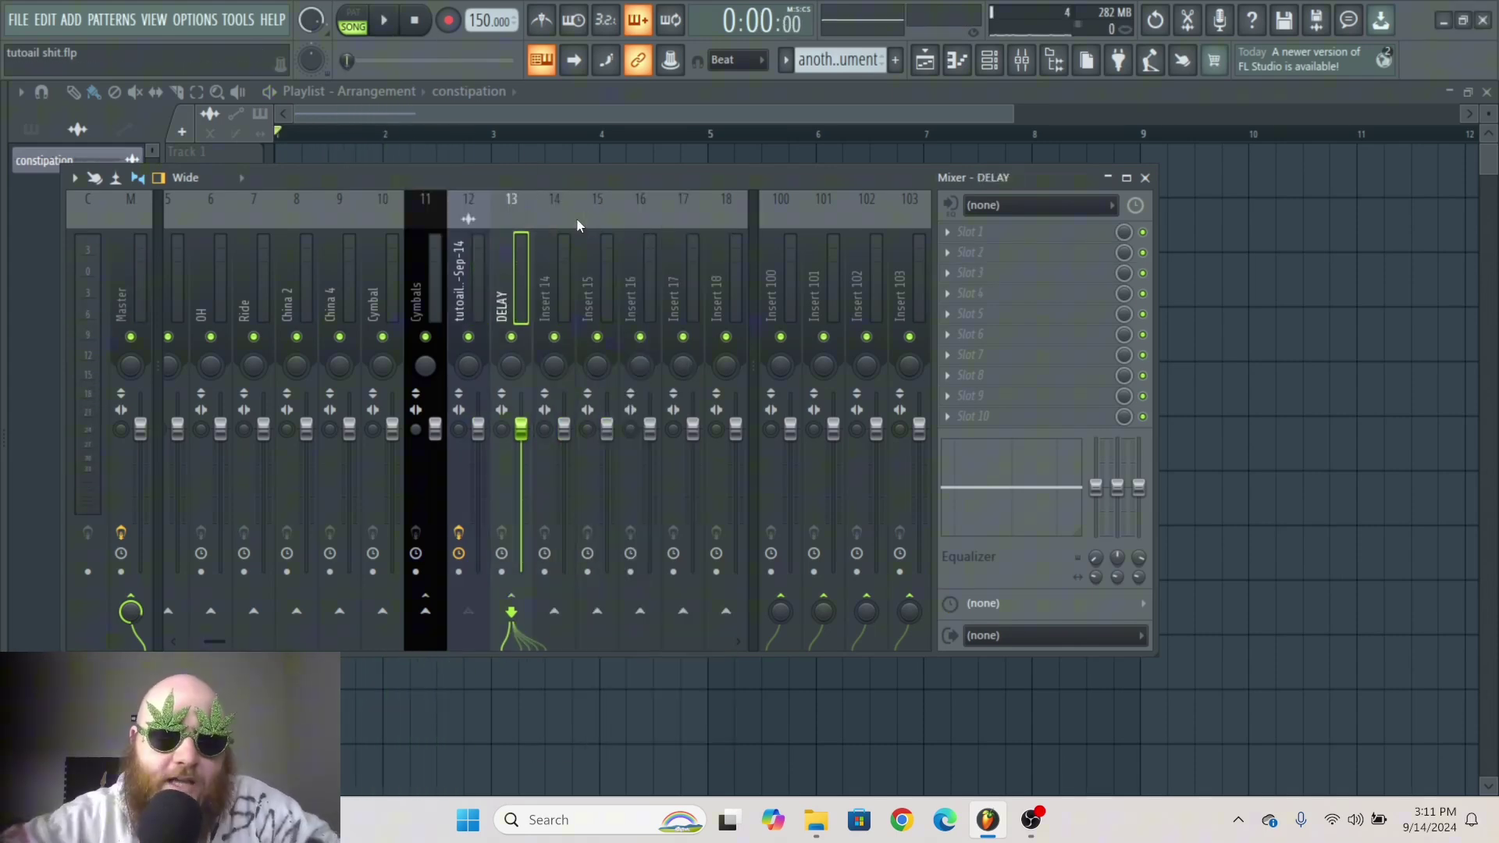
Load Fruity Delay 2 into an empty effect slot on the DELAY insert.
left_click(1103, 313)
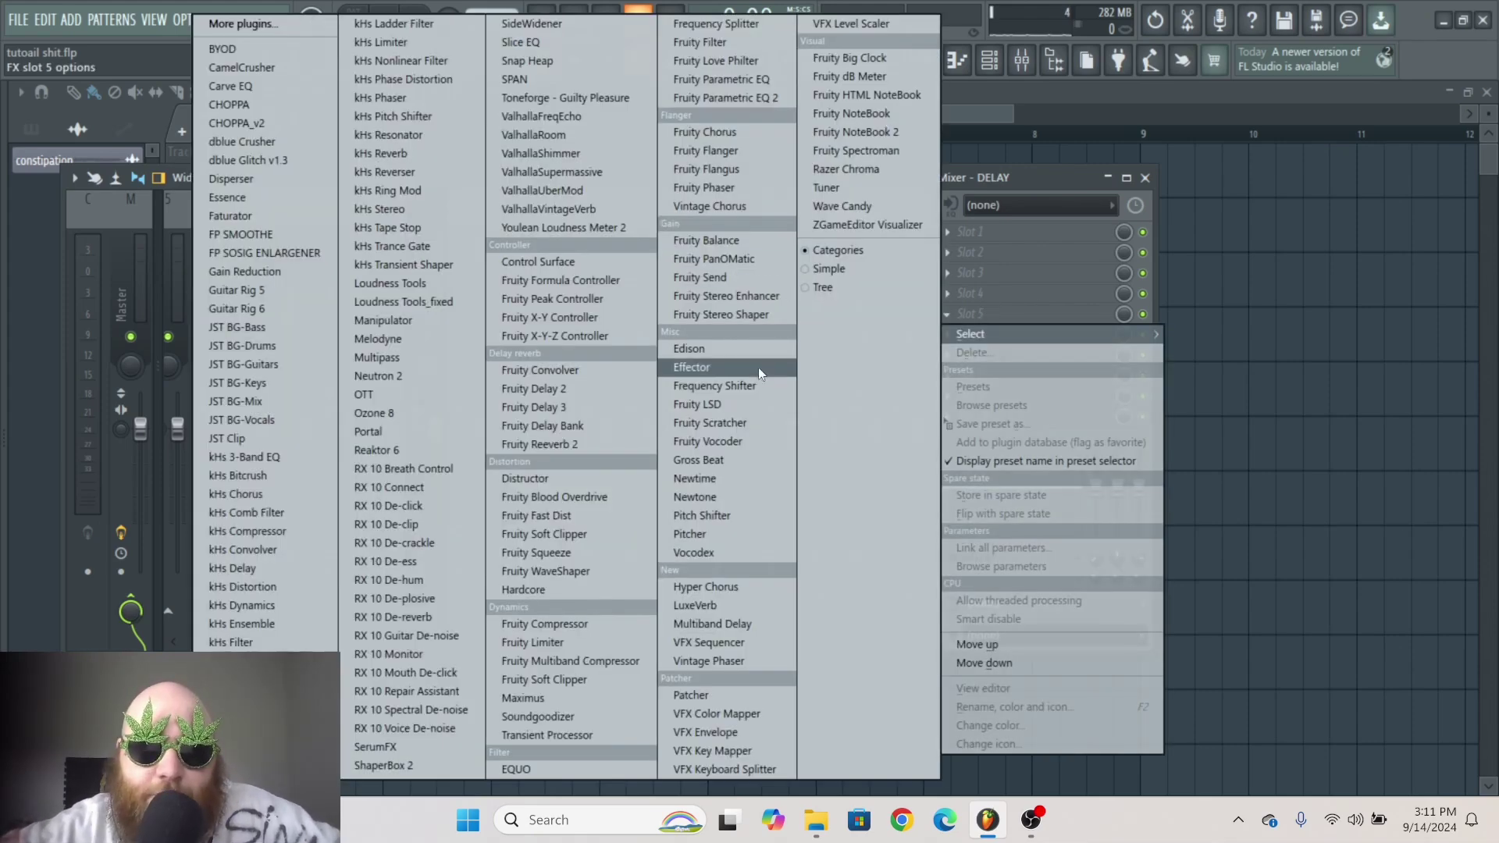
left_click(533, 388)
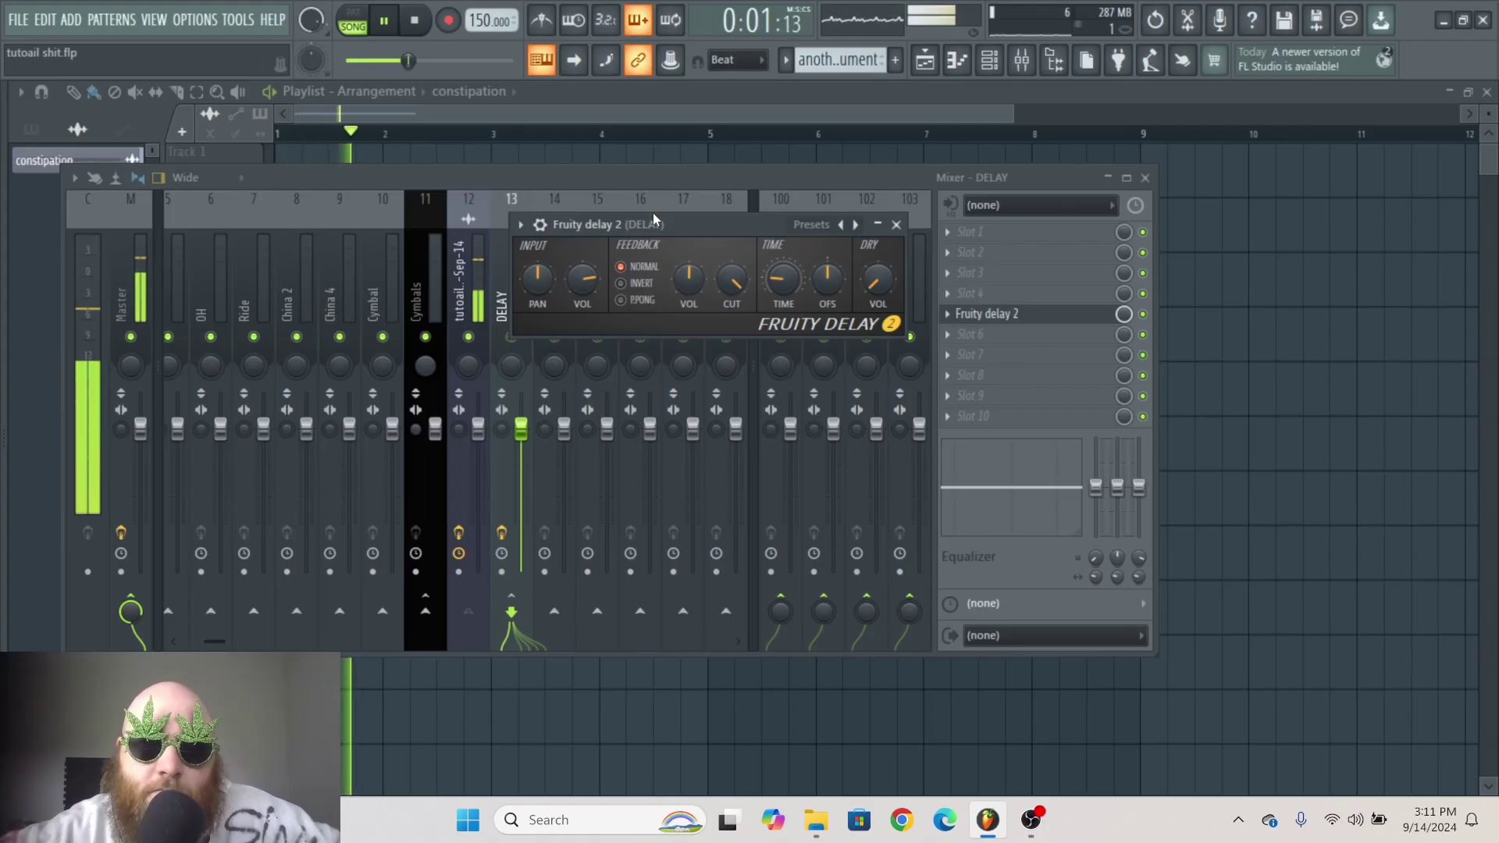
left_click_drag(653, 214, 770, 215)
key("space")
left_click_drag(863, 223, 746, 223)
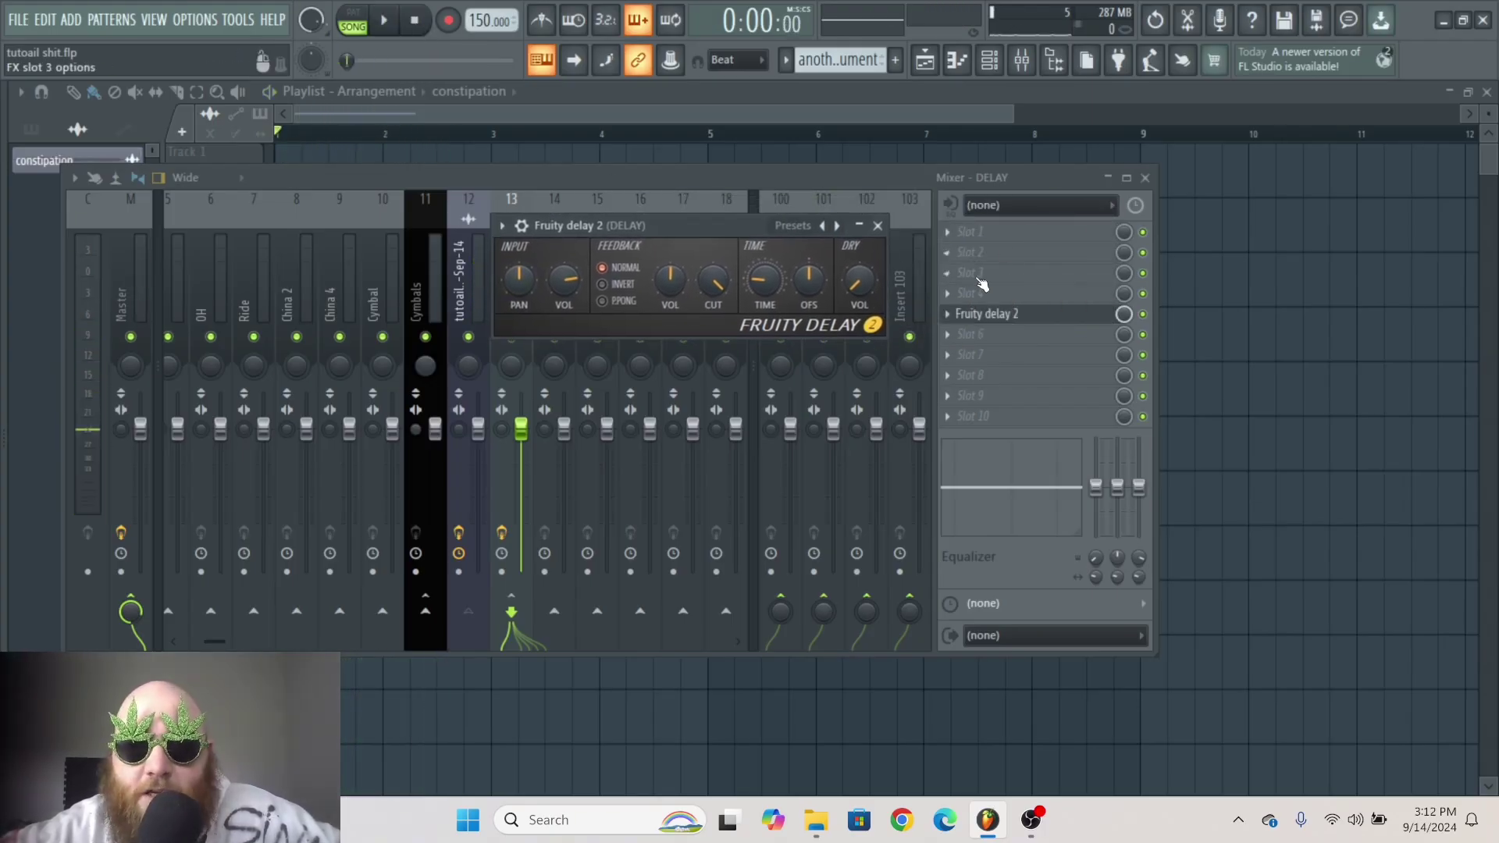
left_click(965, 289)
left_click(1043, 223)
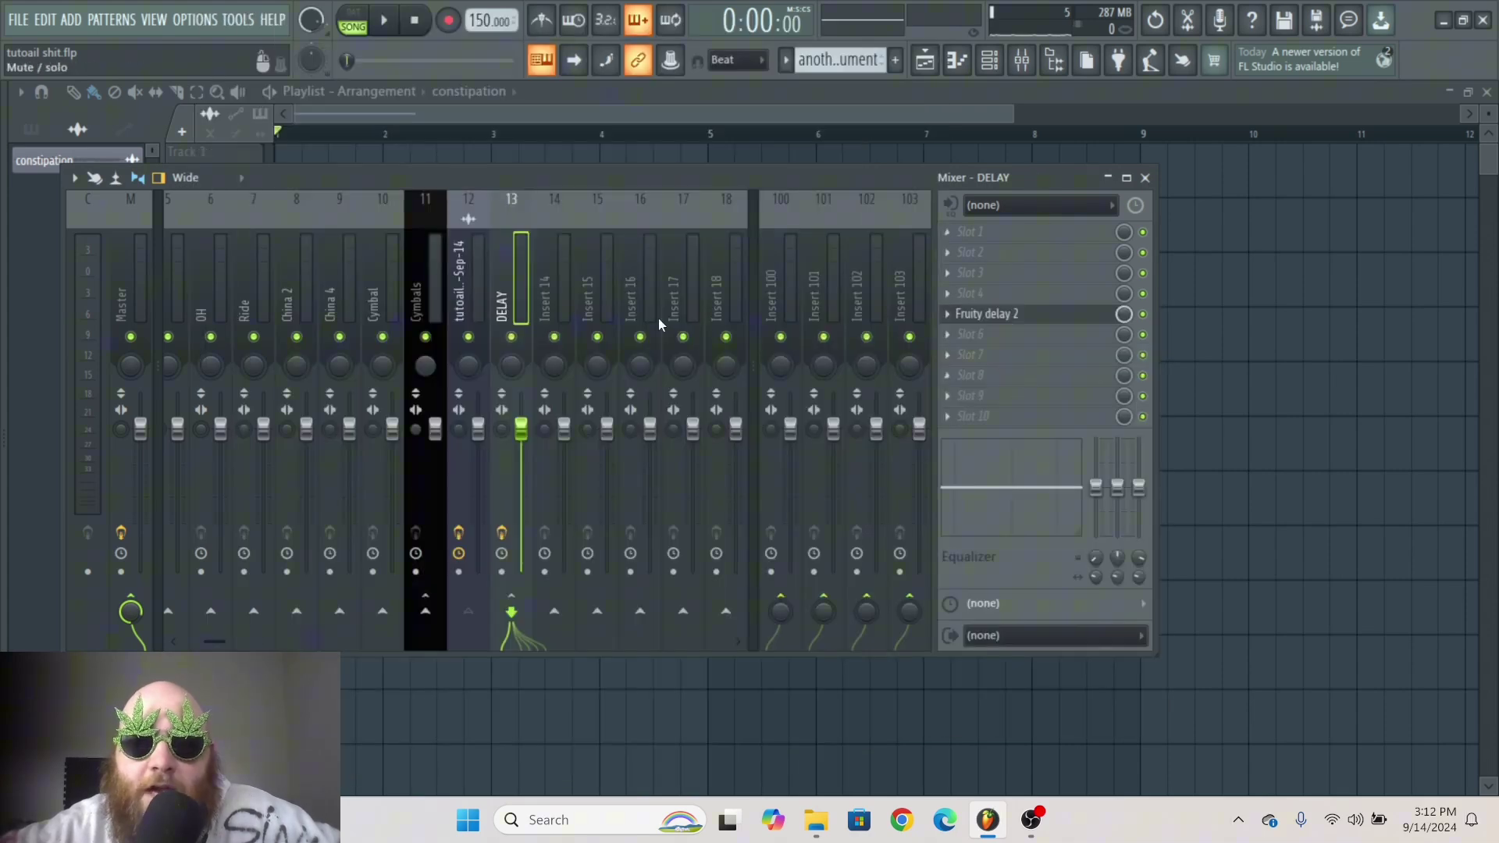
Load Fruity Parametric EQ 2 into slot 3 and make band 1 a high-pass with raised cutoff.
left_click(978, 281)
left_click(687, 153)
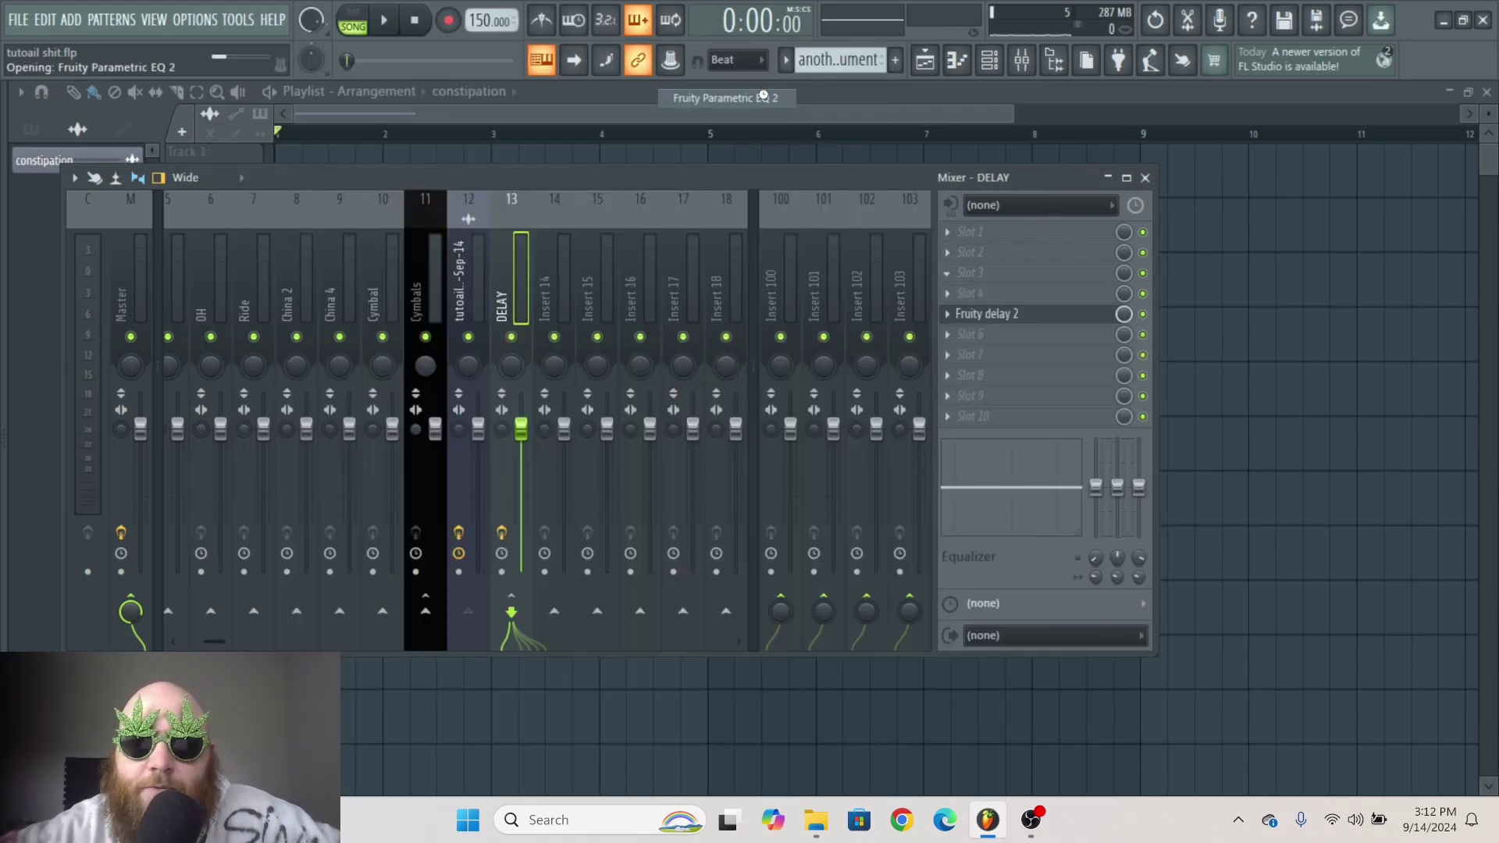
right_click(262, 500)
mouse_move(302, 551)
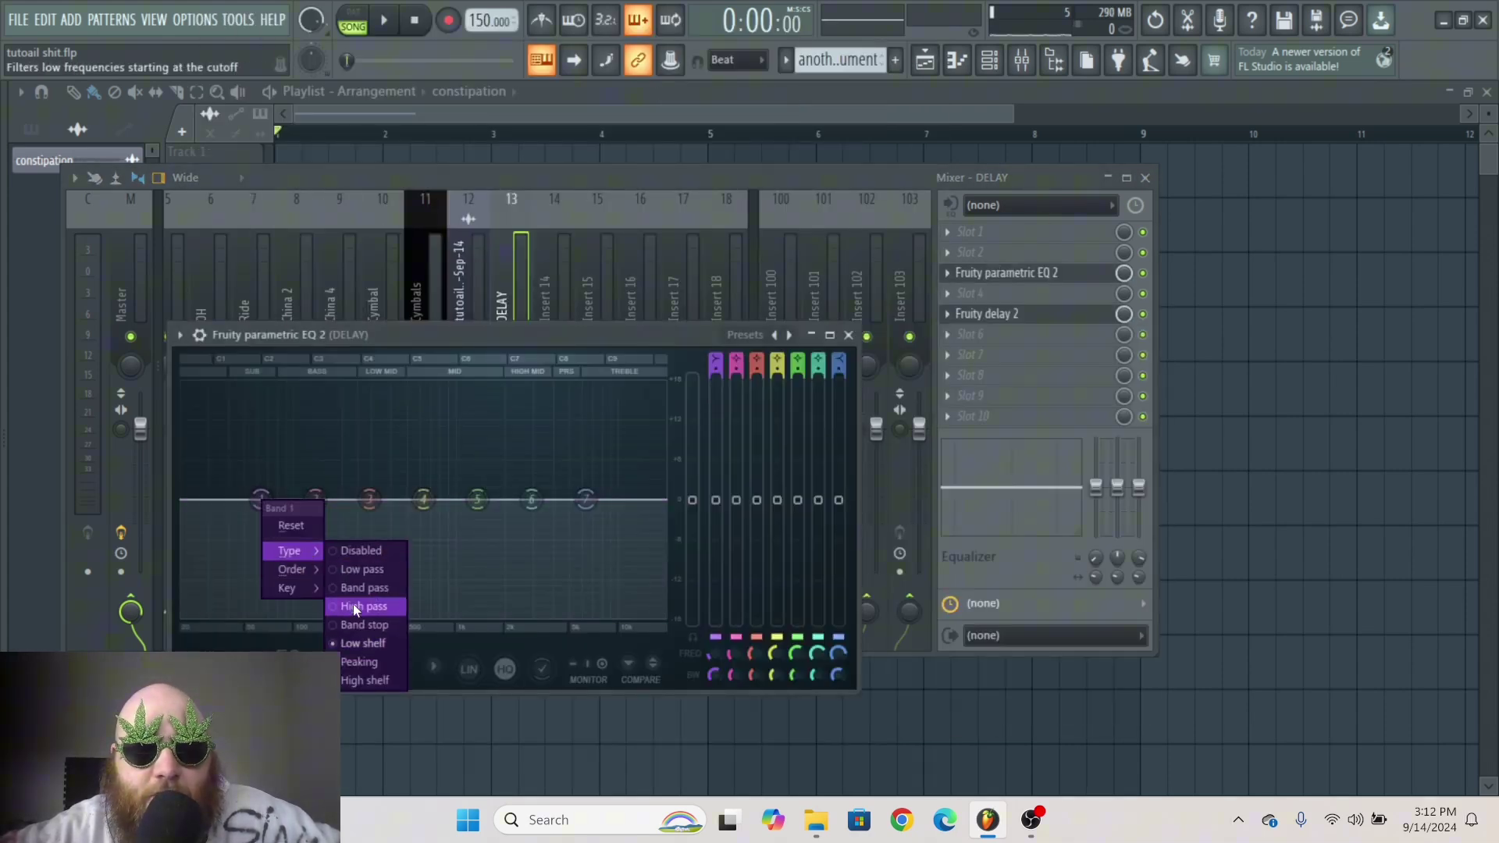
left_click(353, 603)
left_click_drag(261, 500, 377, 500)
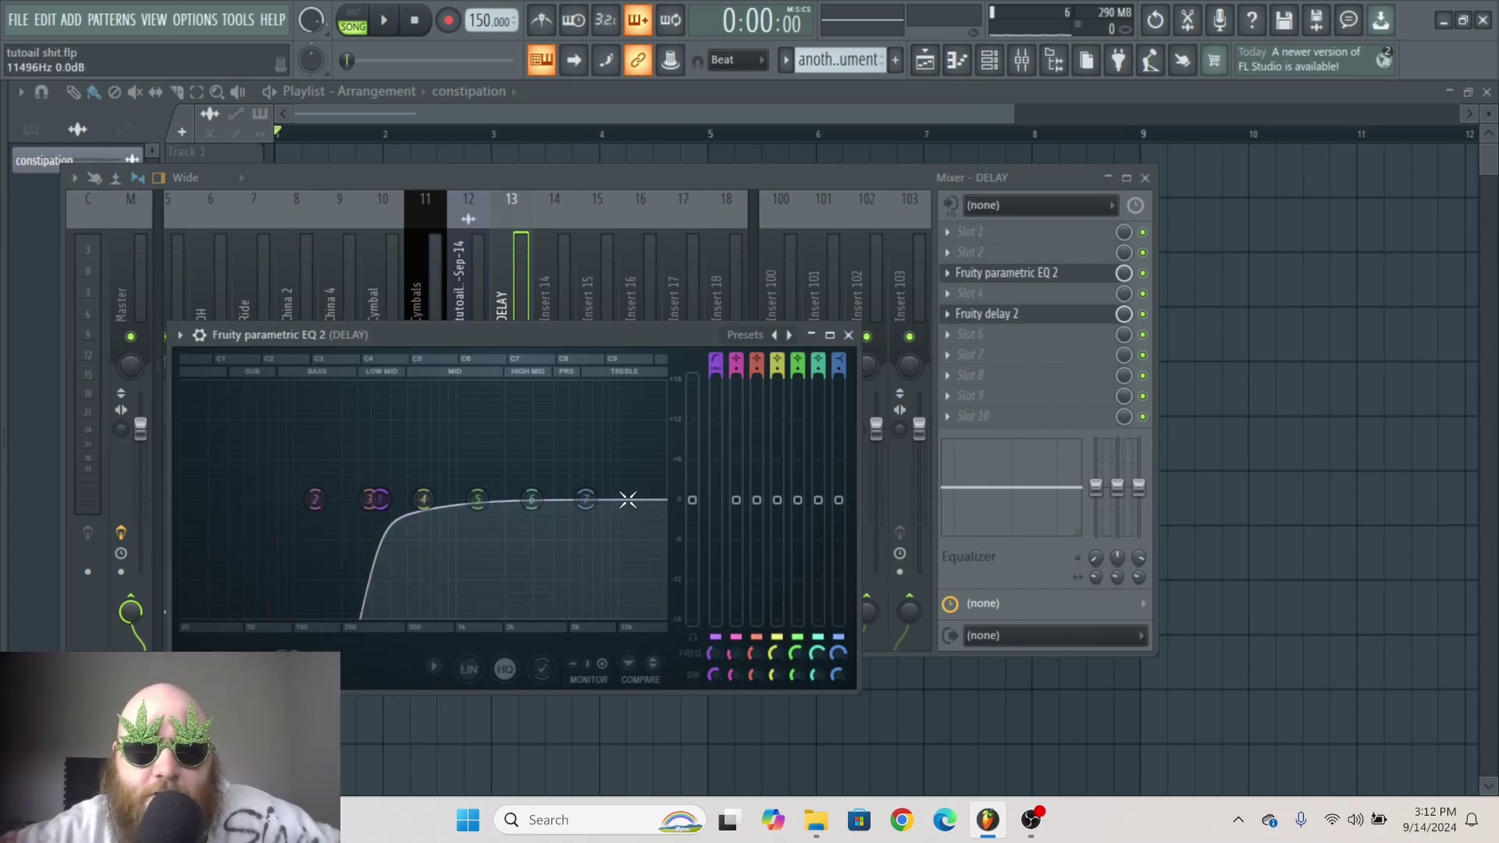
Make band 7 a steeper low-pass, lower its cutoff, and audition the filtered delay.
right_click(585, 501)
mouse_move(614, 551)
left_click(683, 569)
right_click(584, 501)
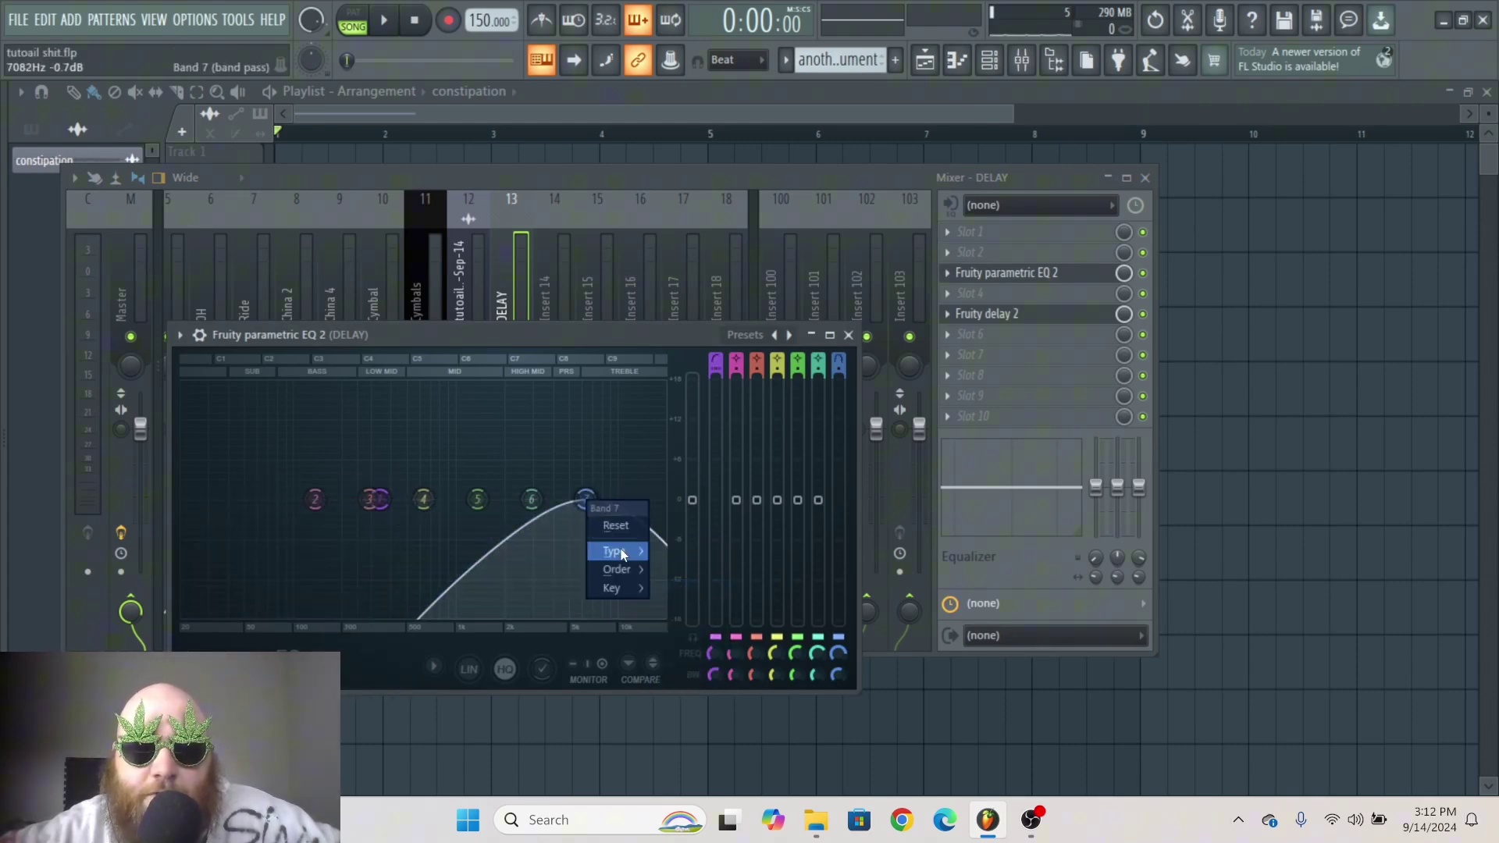
left_click(670, 574)
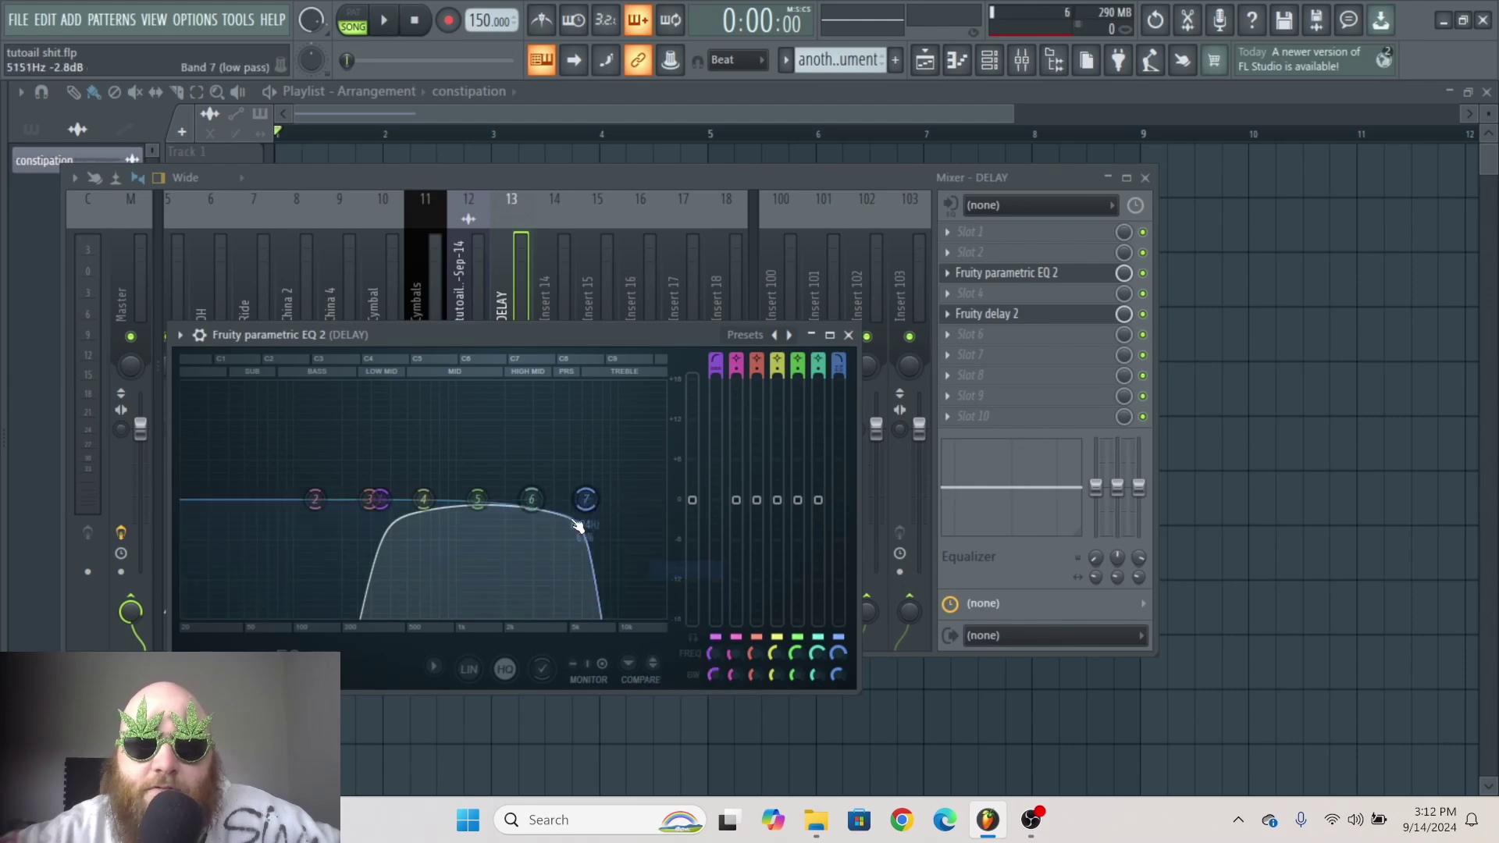
left_click_drag(584, 500, 529, 501)
key("space")
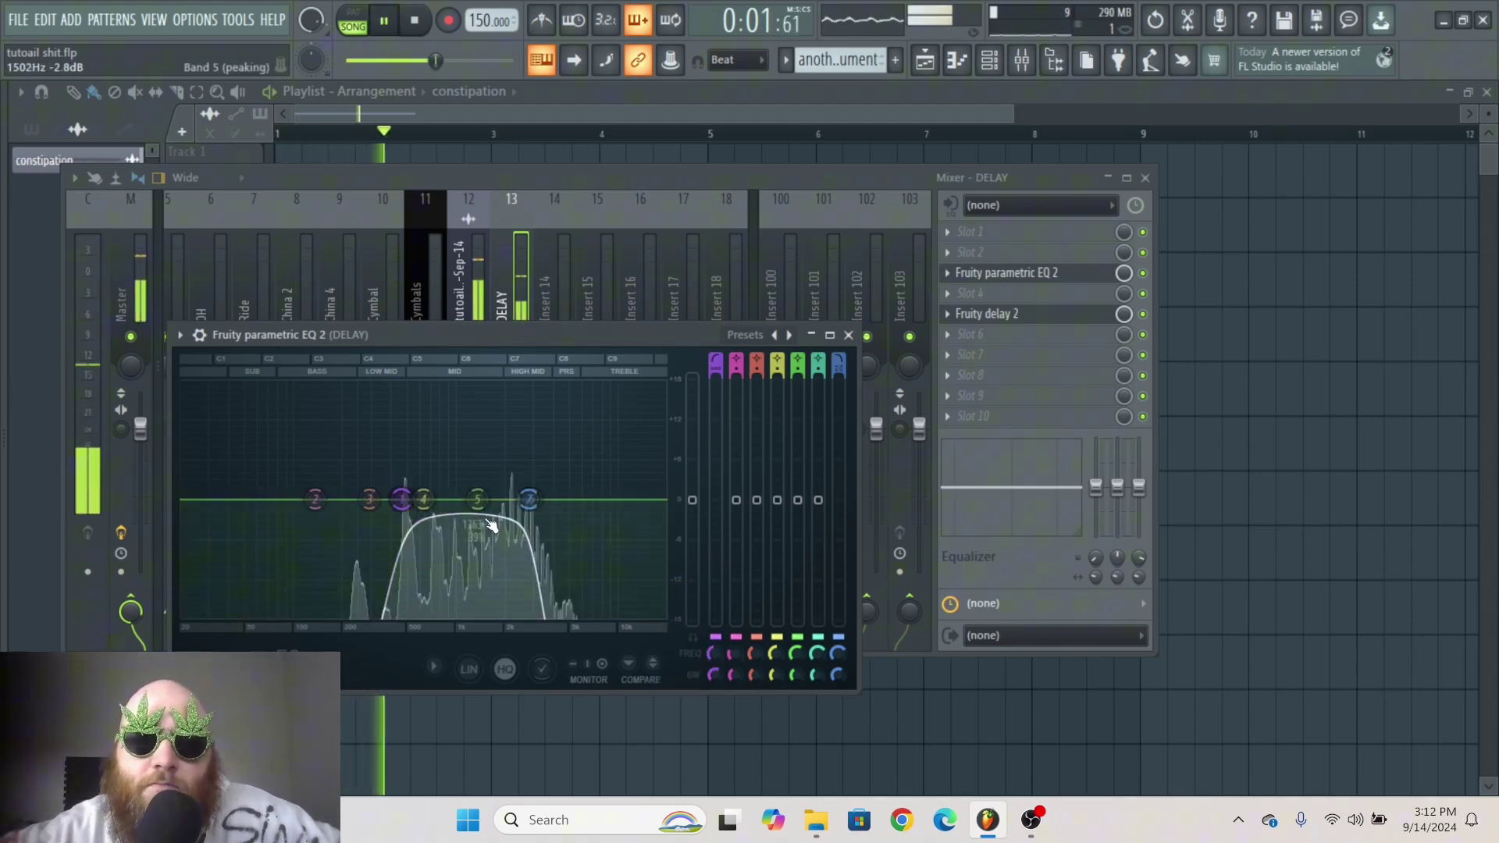
left_click(503, 261)
key("space")
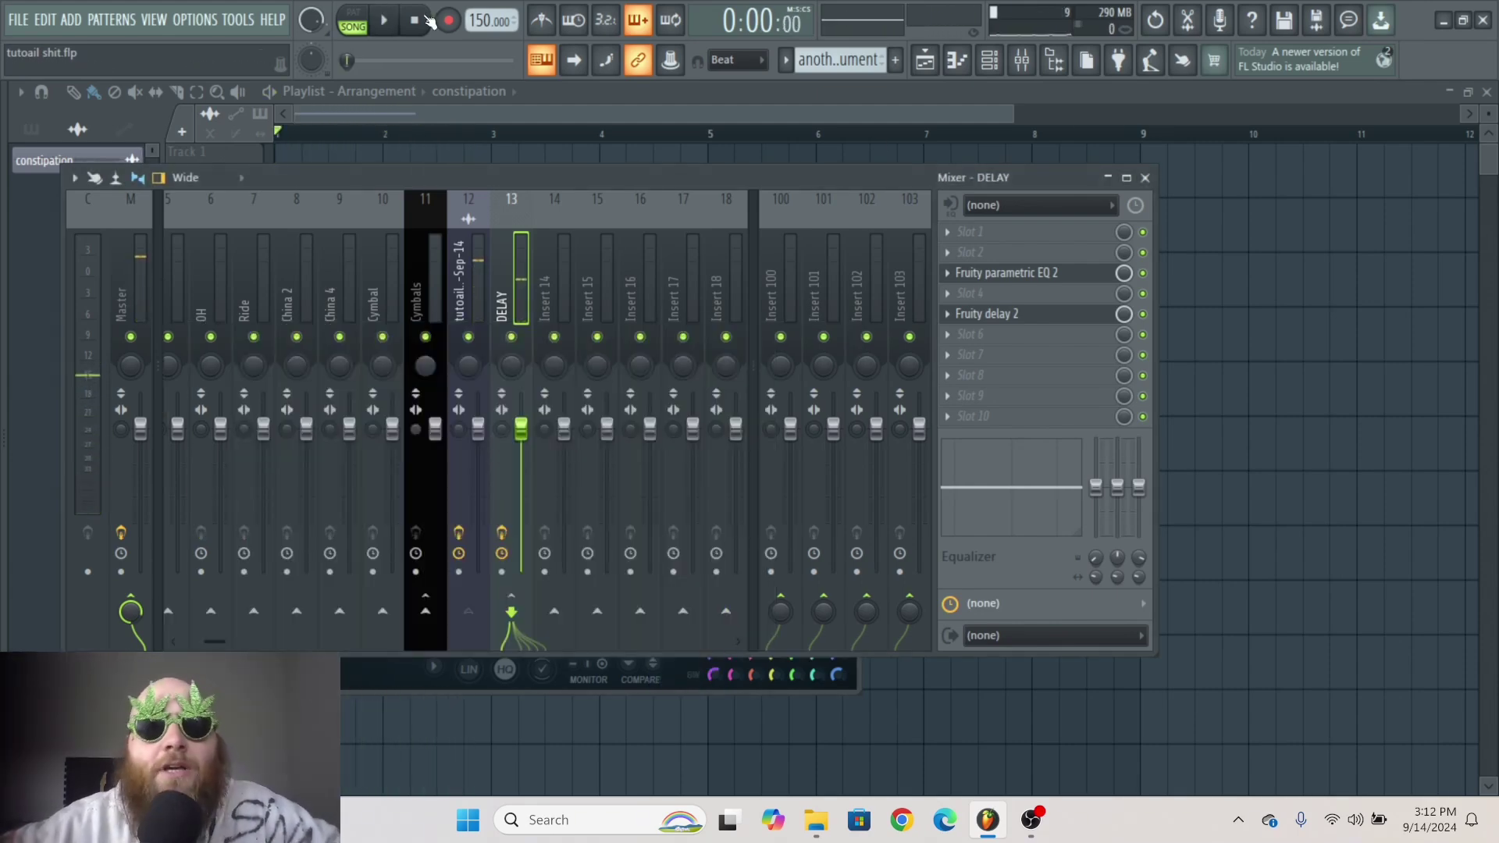